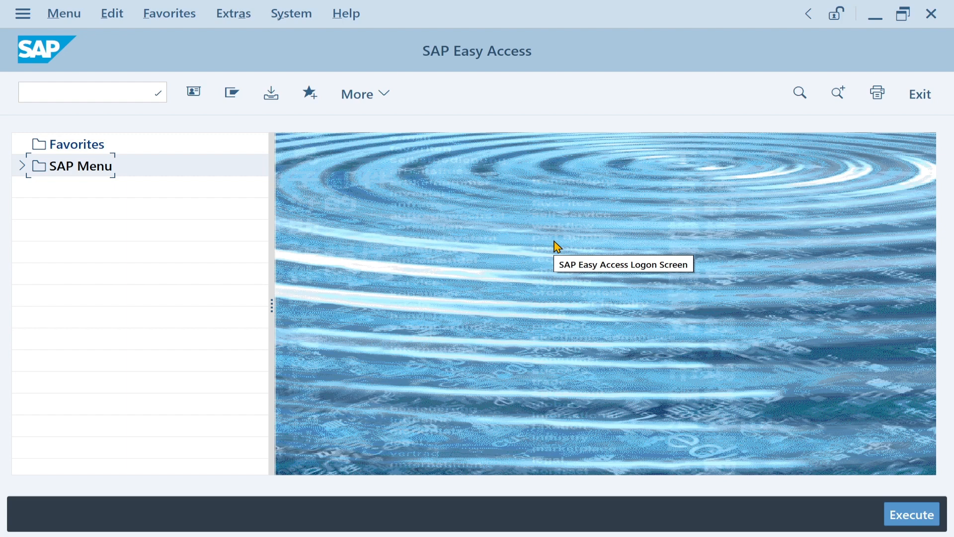
# Run transaction SPRO and open the SAP Reference IMG.
pyautogui.click(102, 95)
pyautogui.write('SPRO')
pyautogui.press('Return')
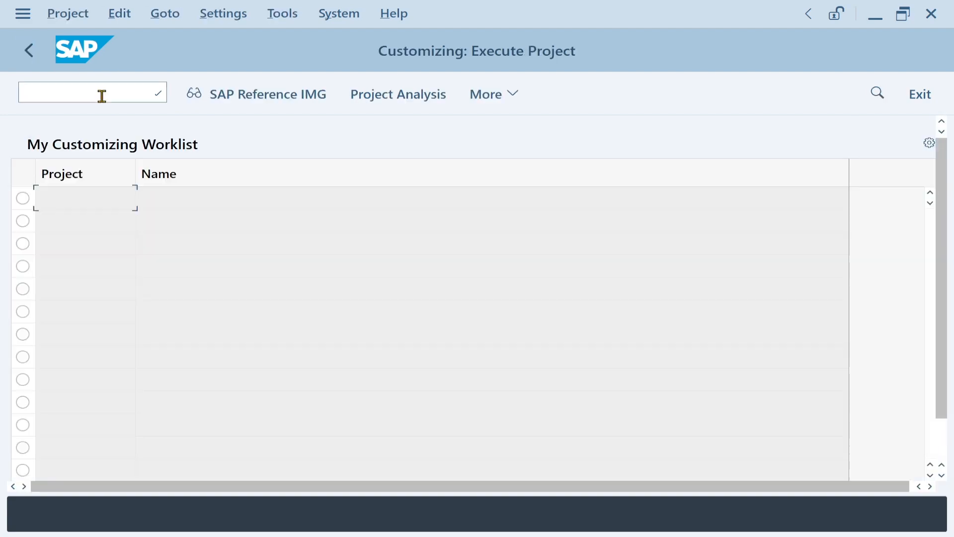
pyautogui.click(288, 99)
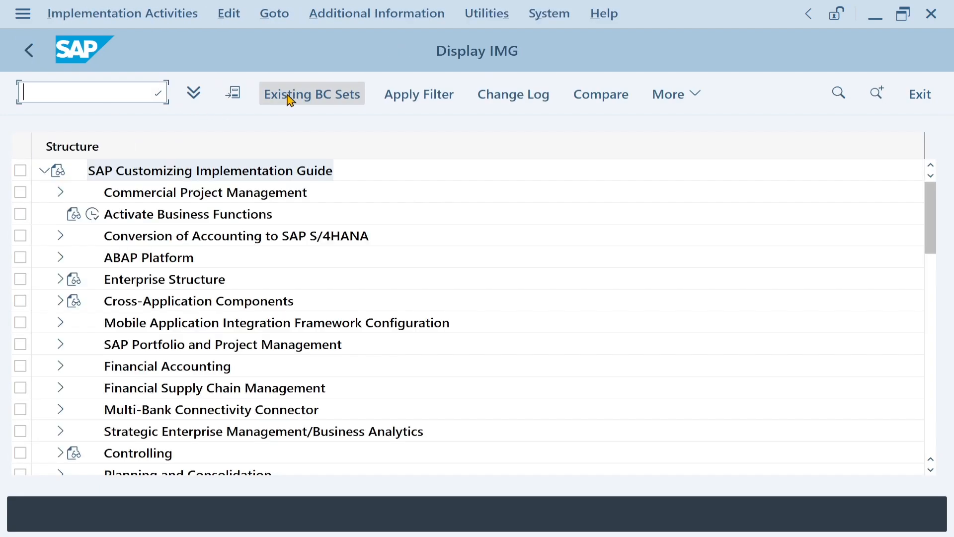
# Open the Define Document Number Ranges activity under Financial Accounting, Financial Accounting Global Settings, Document, Document Number Ranges.
pyautogui.click(62, 366)
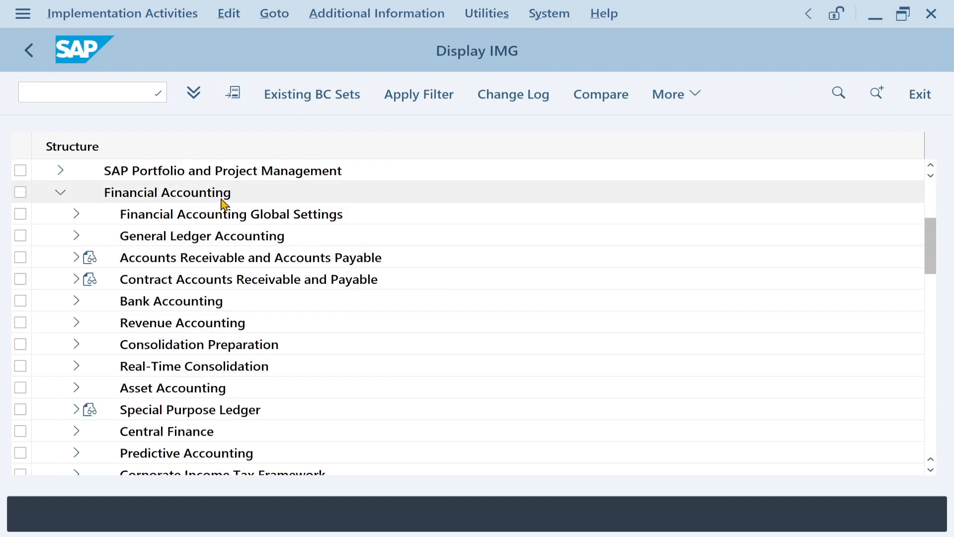
pyautogui.click(77, 214)
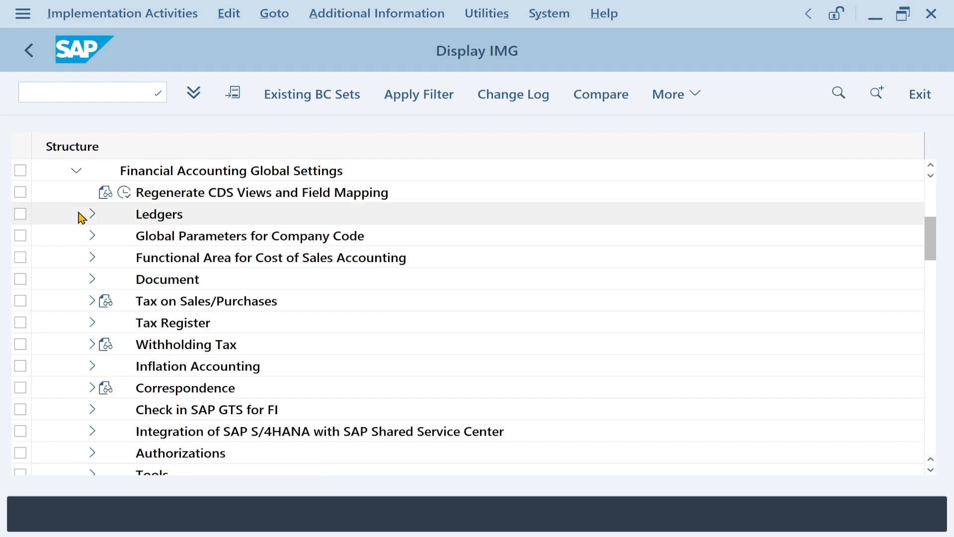
pyautogui.click(92, 279)
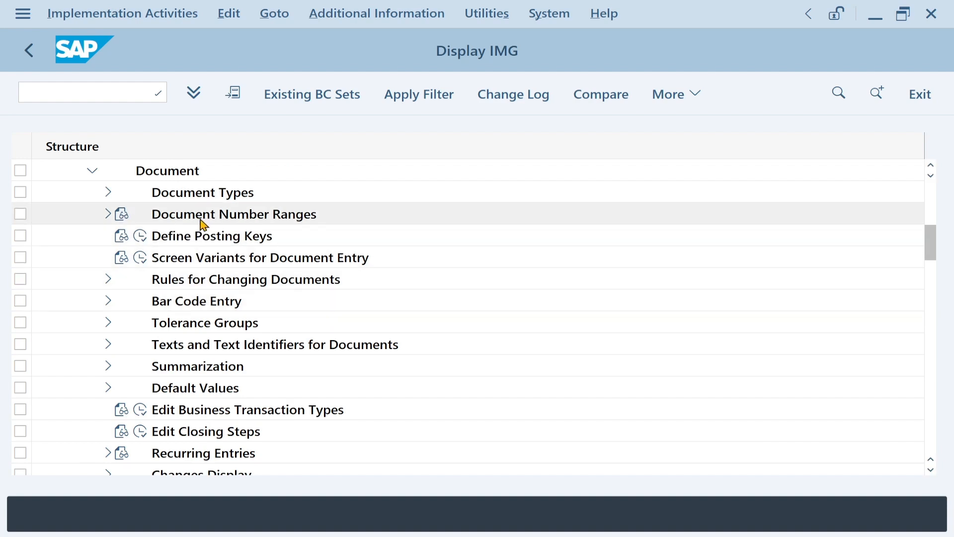
pyautogui.click(108, 214)
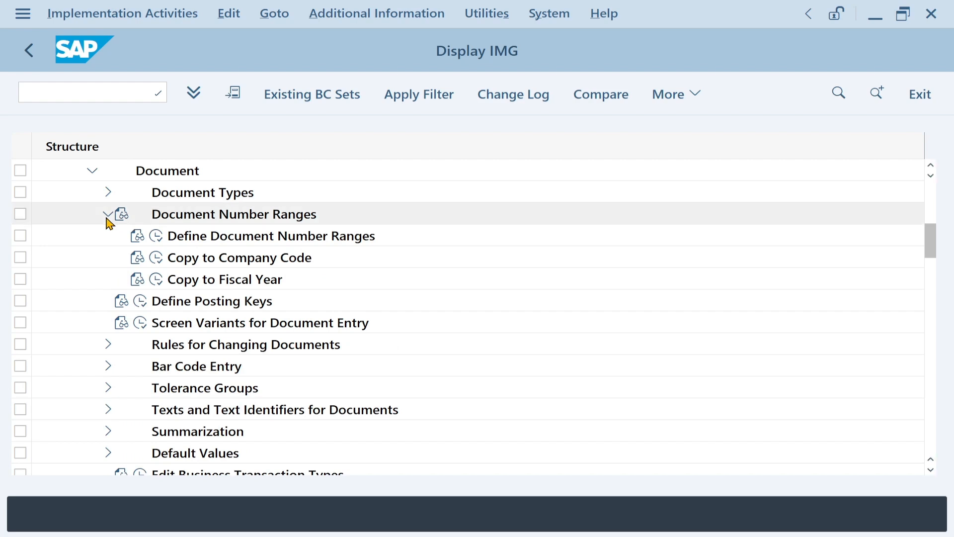
pyautogui.click(156, 238)
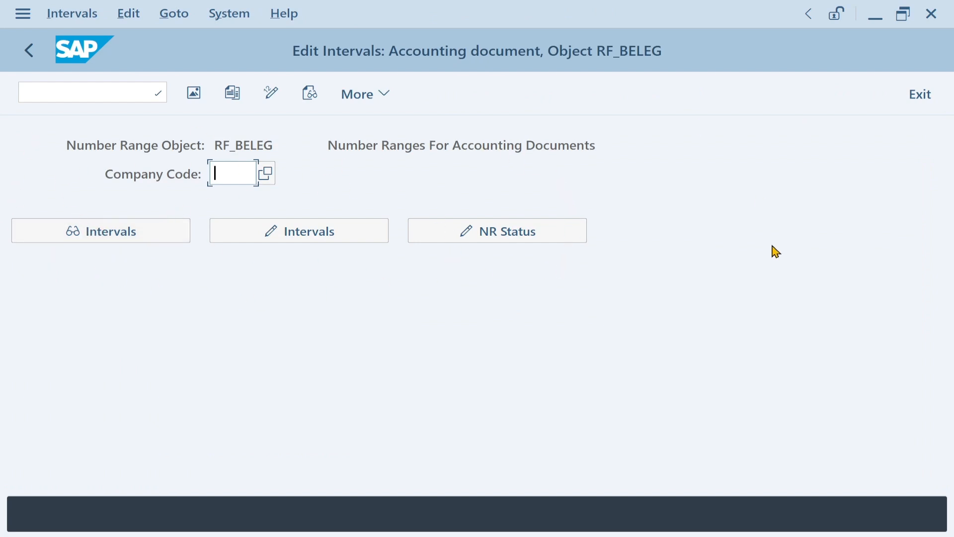
# Leave the customizing screens for SAP Easy Access and run transaction FBN1.
pyautogui.click(920, 95)
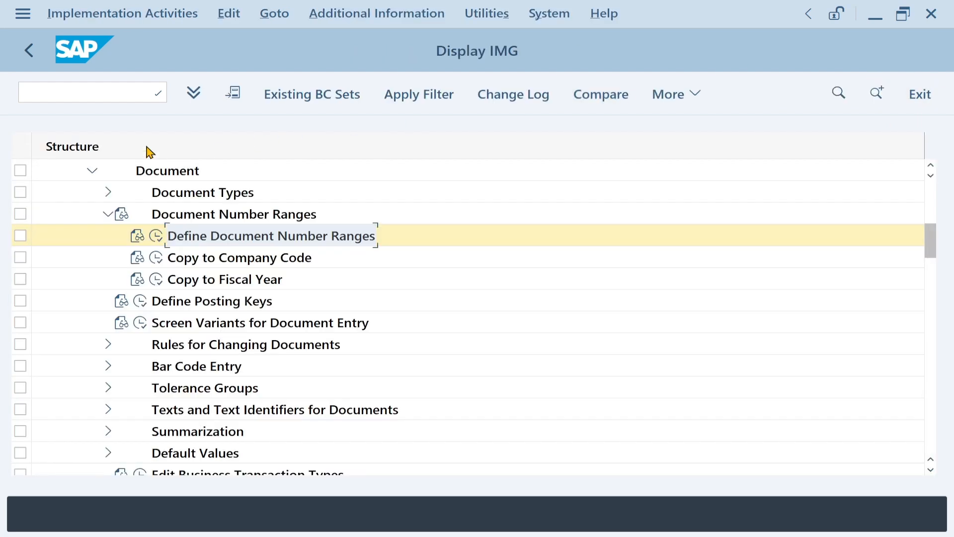
pyautogui.click(28, 50)
pyautogui.click(28, 50)
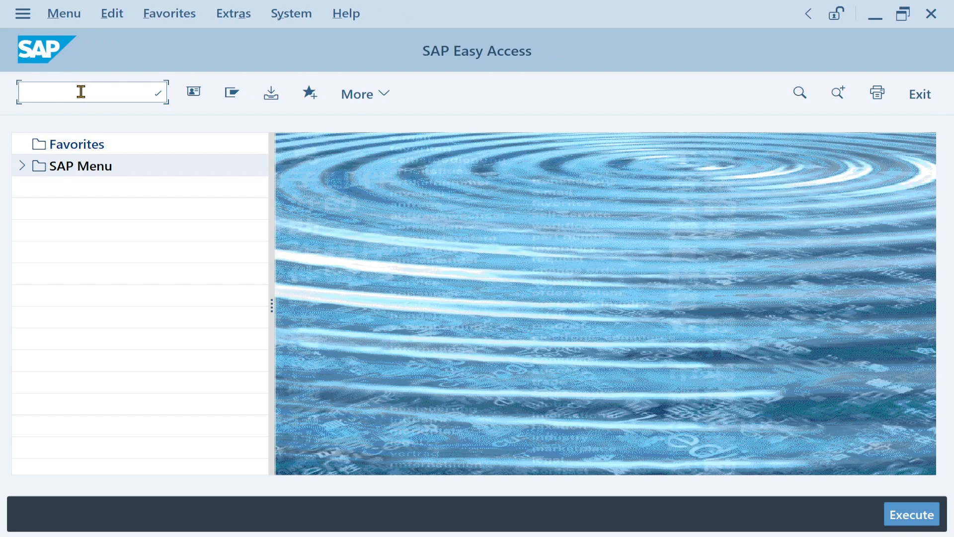
pyautogui.write('FBN1')
pyautogui.press('Return')
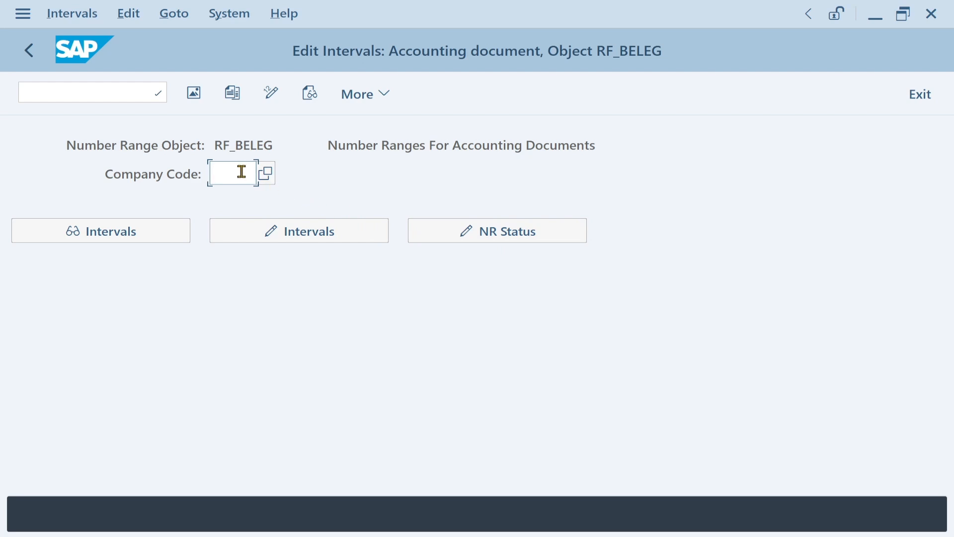
# Enter company code INTA and open its accounting document number range intervals for changing.
pyautogui.write('I')
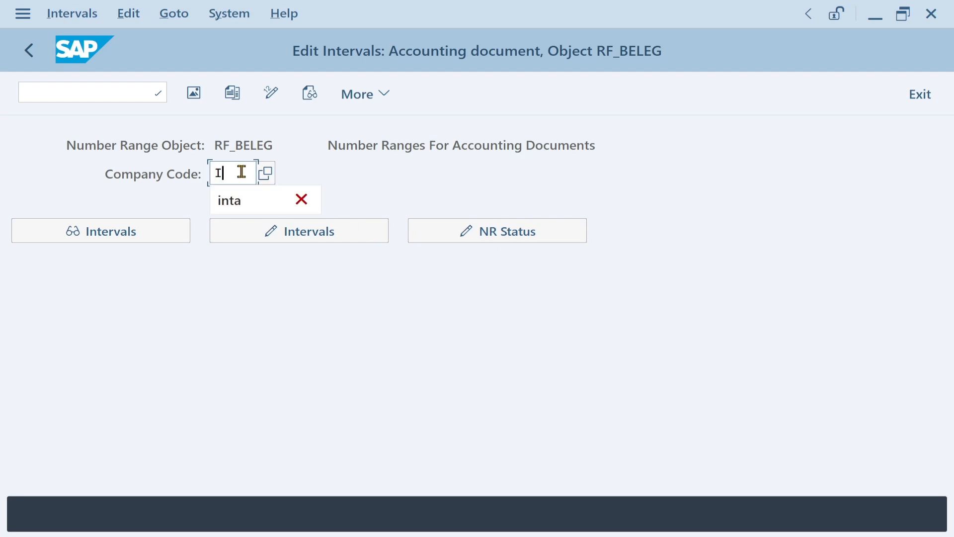
pyautogui.write('NTA')
pyautogui.click(302, 199)
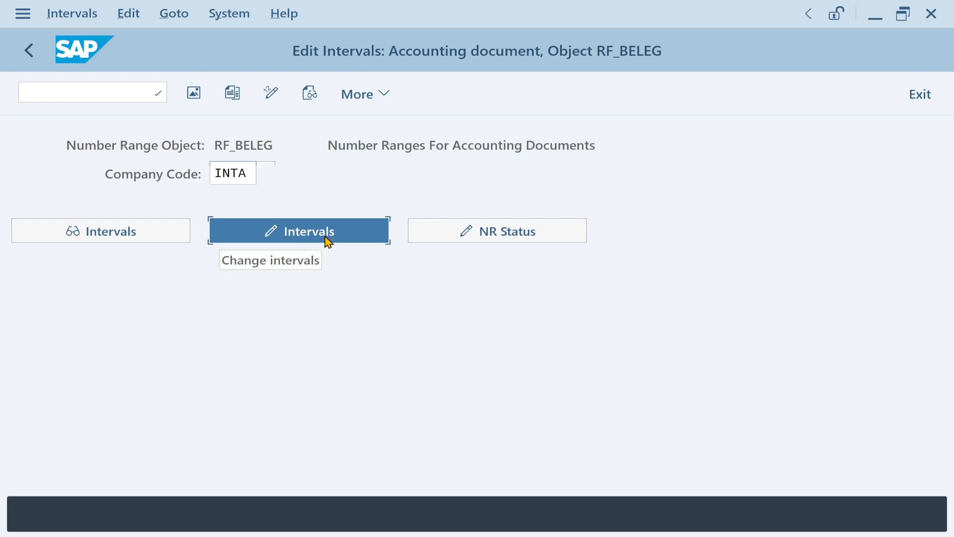
pyautogui.click(328, 242)
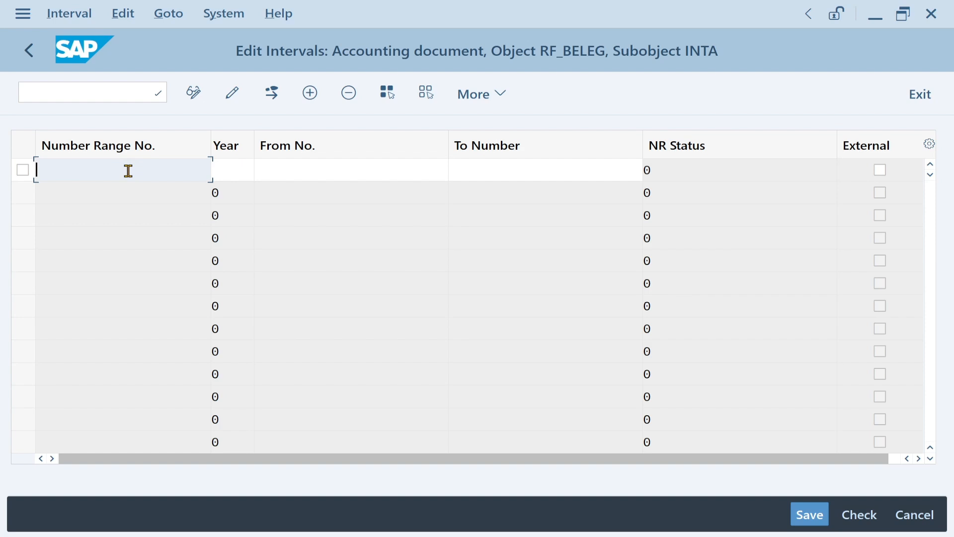
# Add an interval with number range number 01 for the year 2026.
pyautogui.write('01')
pyautogui.click(241, 169)
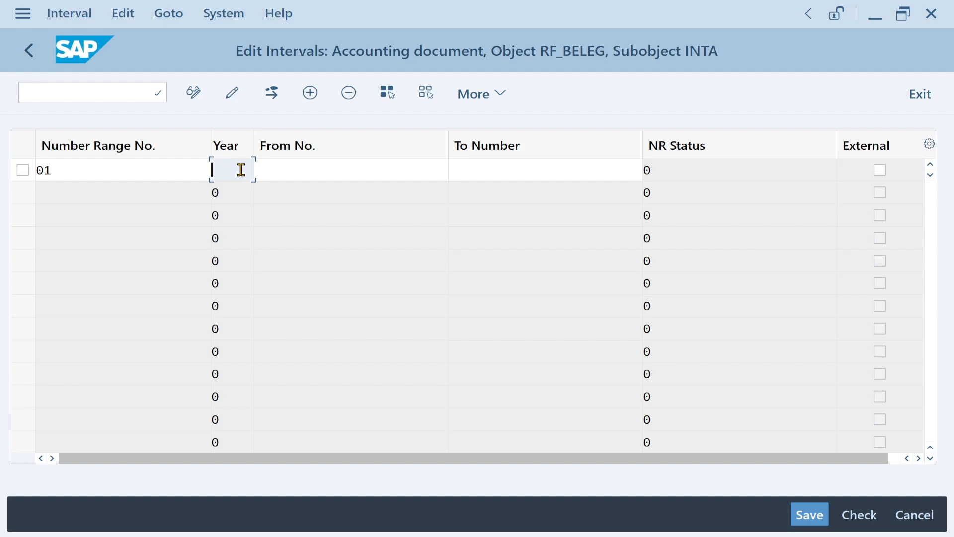
pyautogui.write('2026')
pyautogui.click(308, 174)
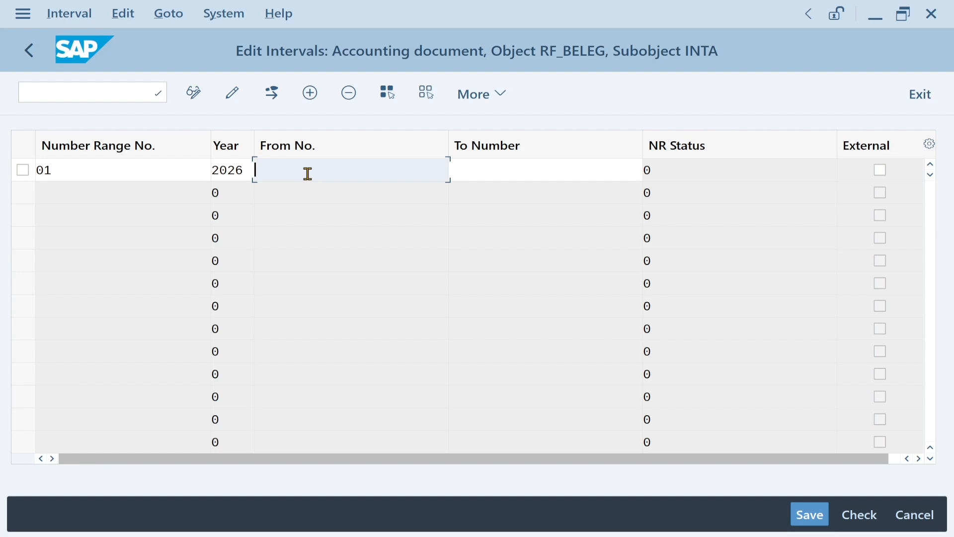
pyautogui.write('00')
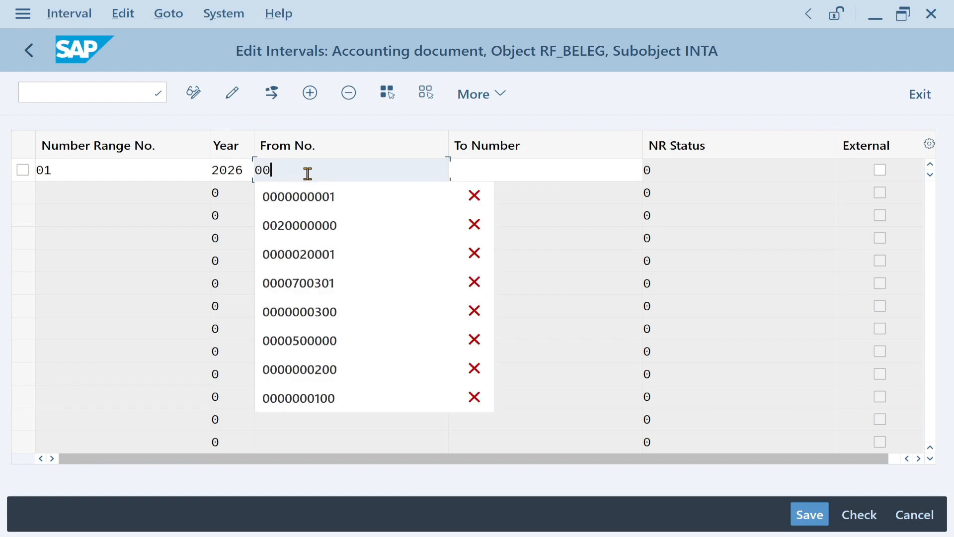
pyautogui.write('20')
pyautogui.click(294, 209)
pyautogui.click(300, 172)
pyautogui.write('0')
pyautogui.click(309, 196)
pyautogui.press('BackSpace')
pyautogui.write('1')
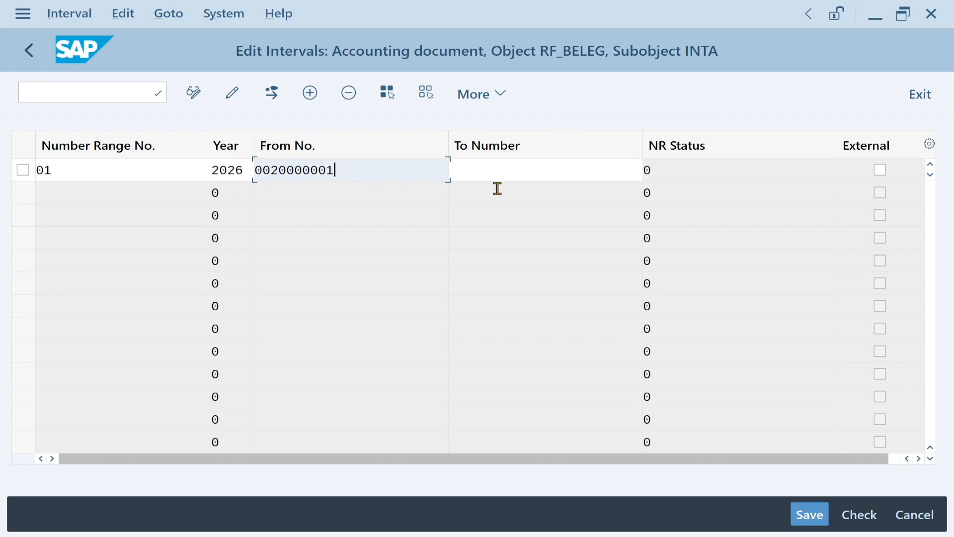
pyautogui.click(499, 169)
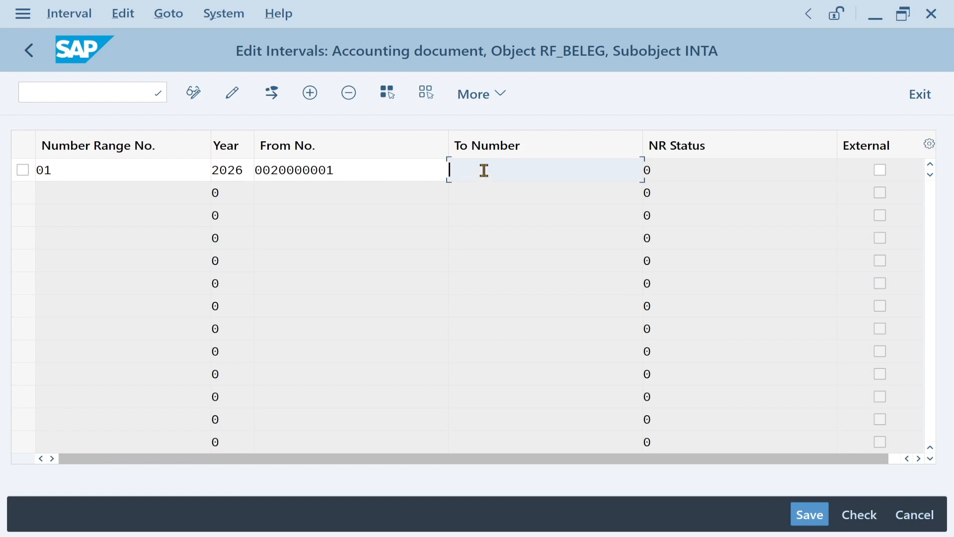
pyautogui.write('002')
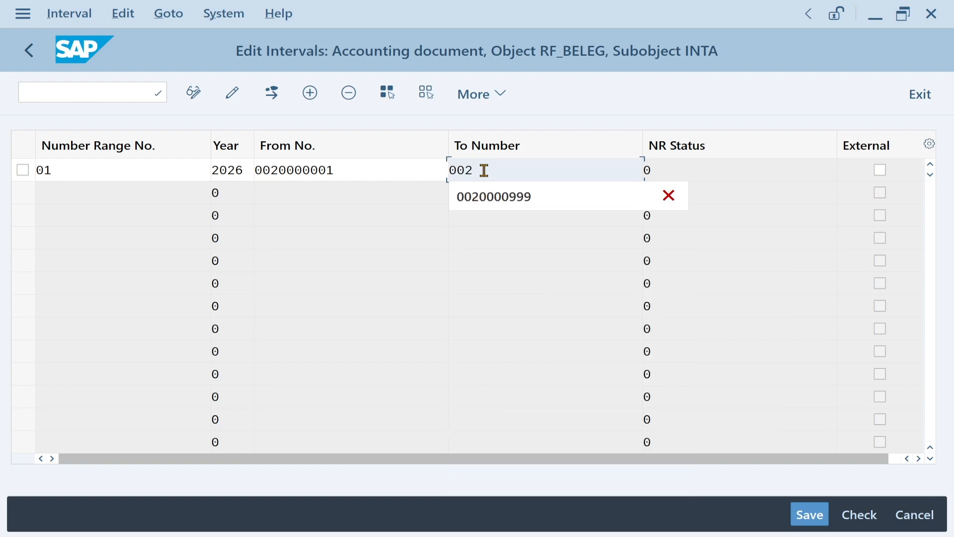
pyautogui.click(493, 200)
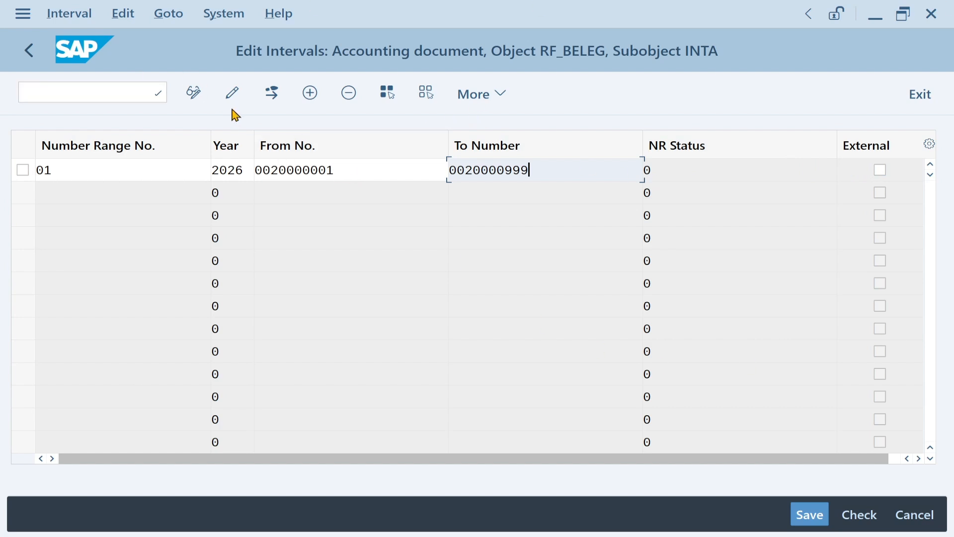
# Insert another interval with number range number 50 for the year 2026.
pyautogui.click(311, 103)
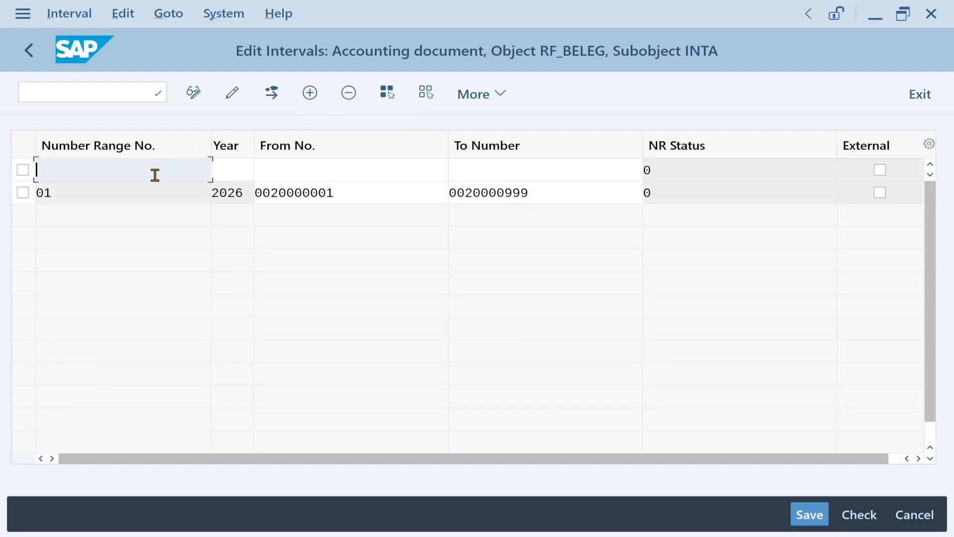
pyautogui.write('50')
pyautogui.click(241, 172)
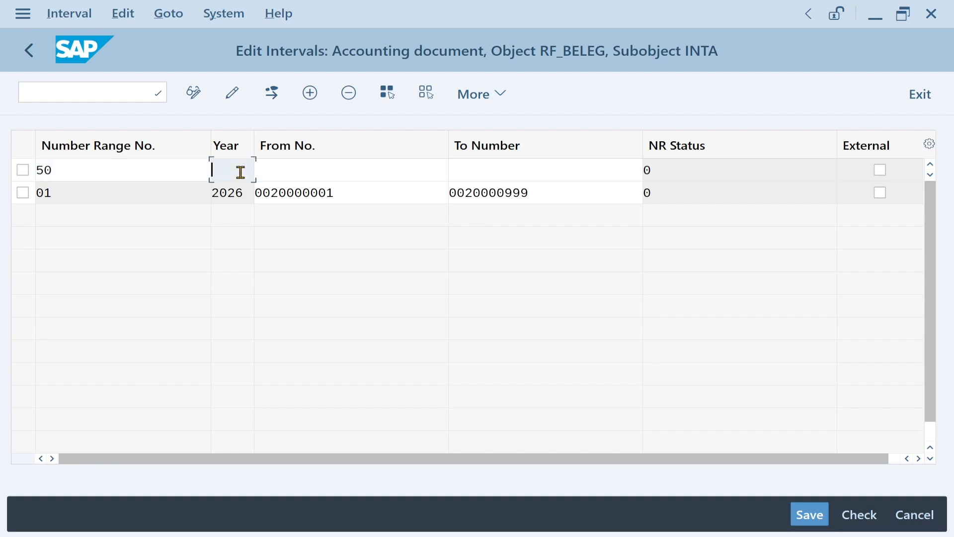
pyautogui.write('2026')
# Set interval 50 to run from number IN00000001 to number IN09999999.
pyautogui.click(287, 168)
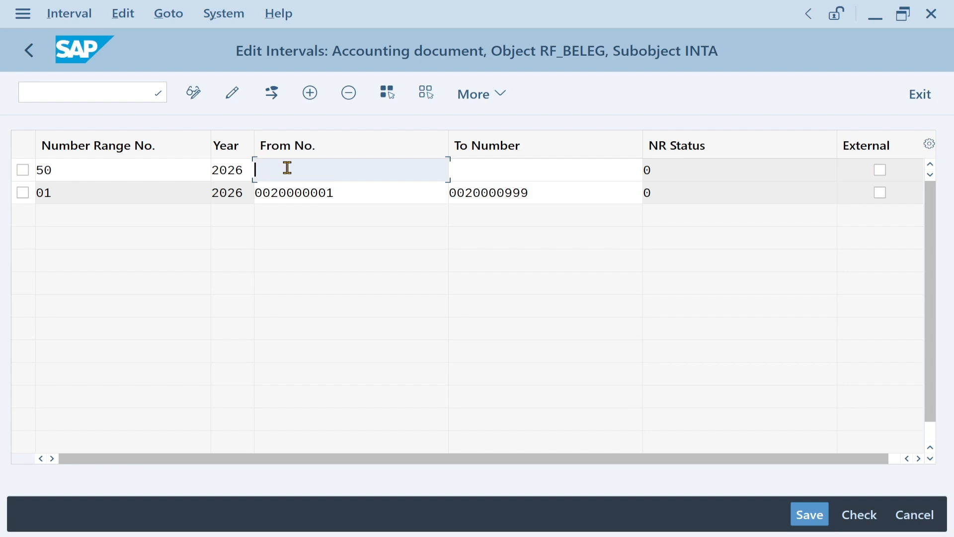
pyautogui.write('IN')
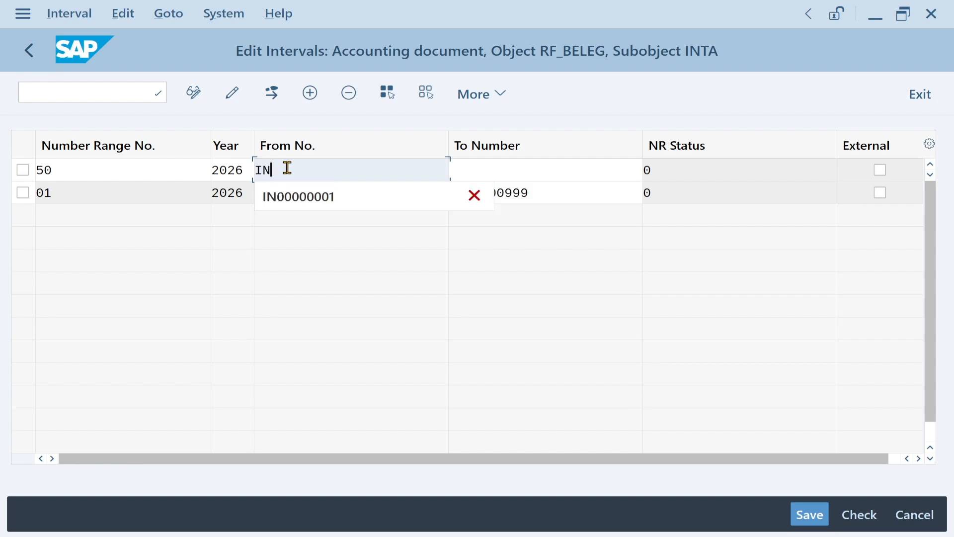
pyautogui.click(308, 197)
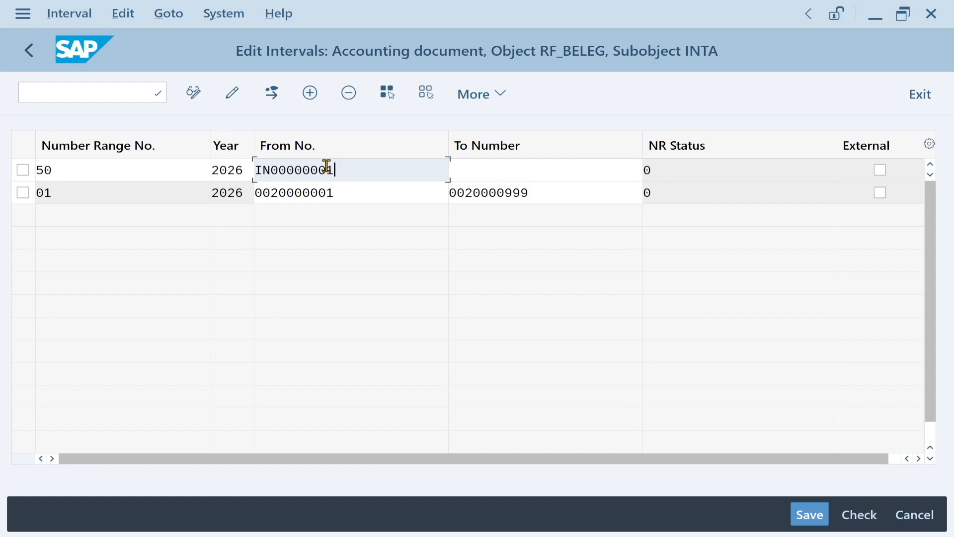
pyautogui.moveTo(261, 170); pyautogui.dragTo(335, 170)
pyautogui.click(262, 170)
pyautogui.click(471, 171)
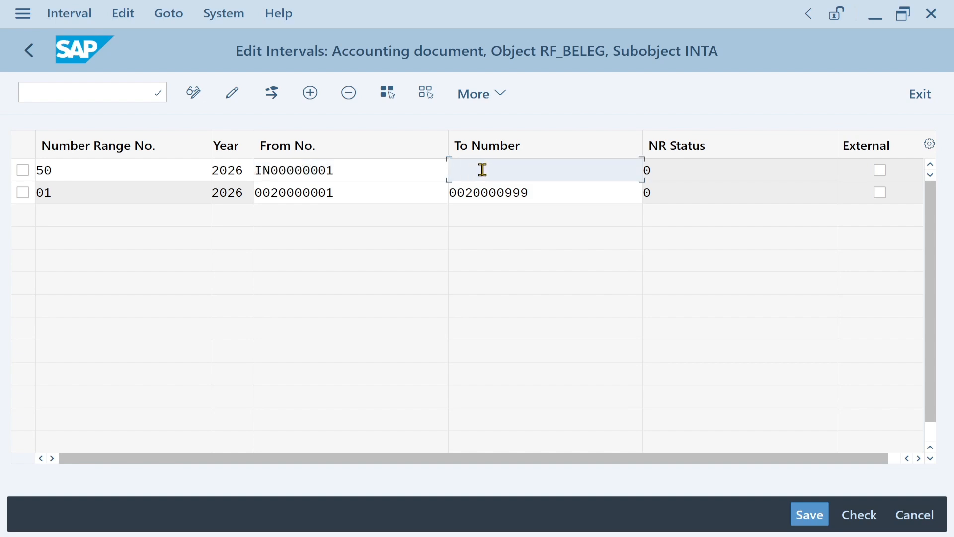
pyautogui.click(566, 174)
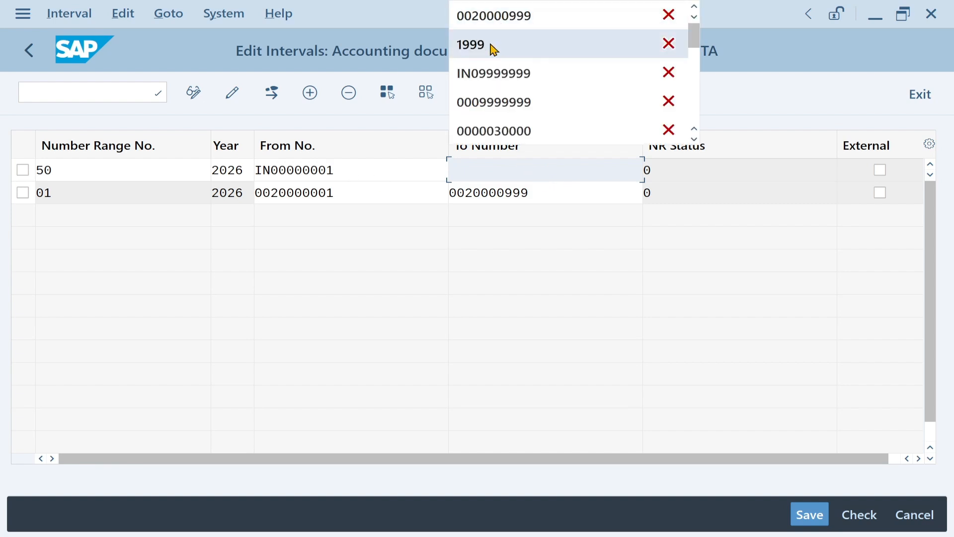
pyautogui.click(503, 79)
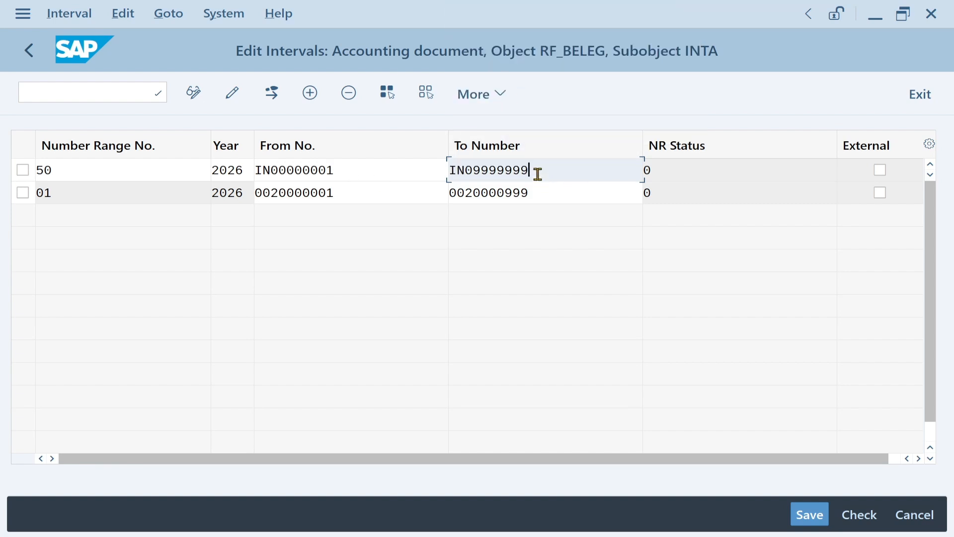
# Mark number range interval 50 as external.
pyautogui.moveTo(537, 177); pyautogui.dragTo(449, 177)
pyautogui.click(670, 174)
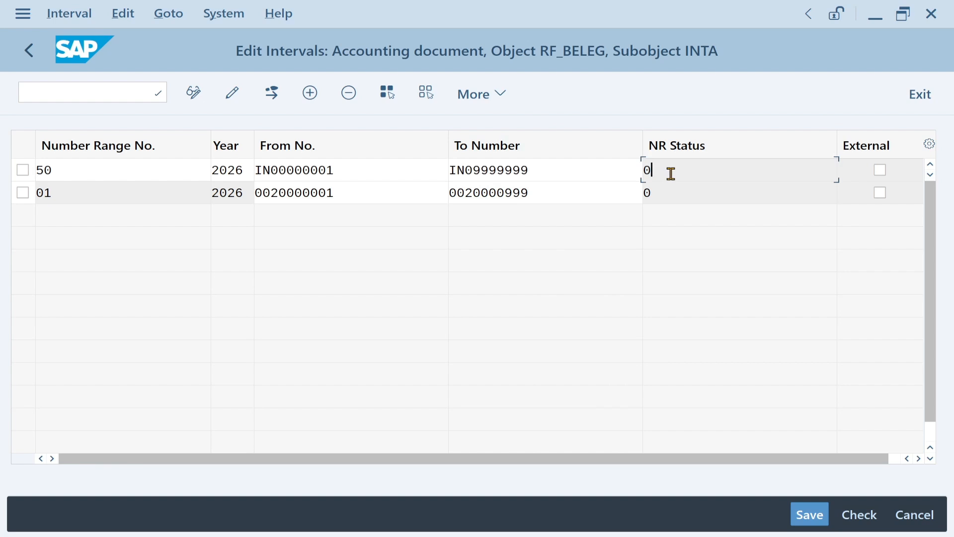
pyautogui.click(884, 172)
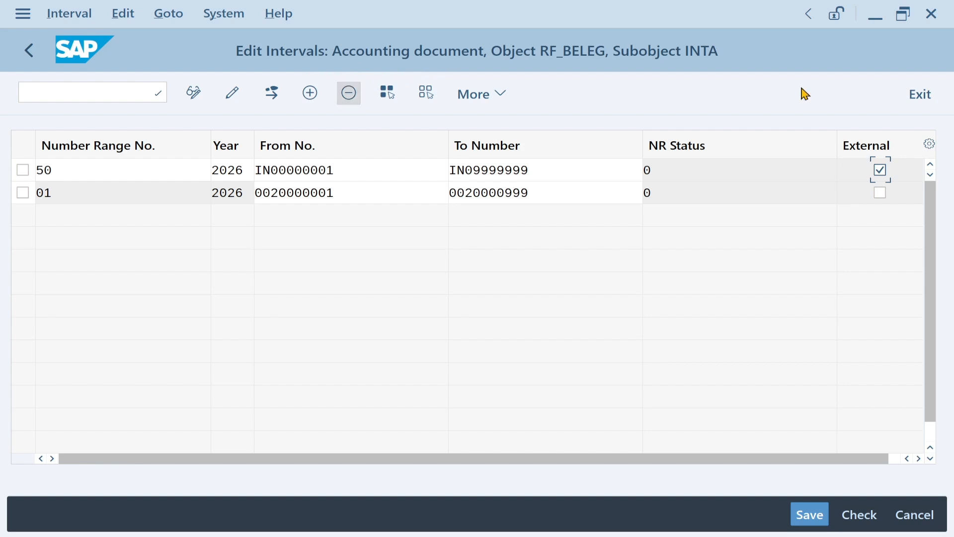
# Insert another interval with number range number 99 for the year 9999.
pyautogui.click(310, 92)
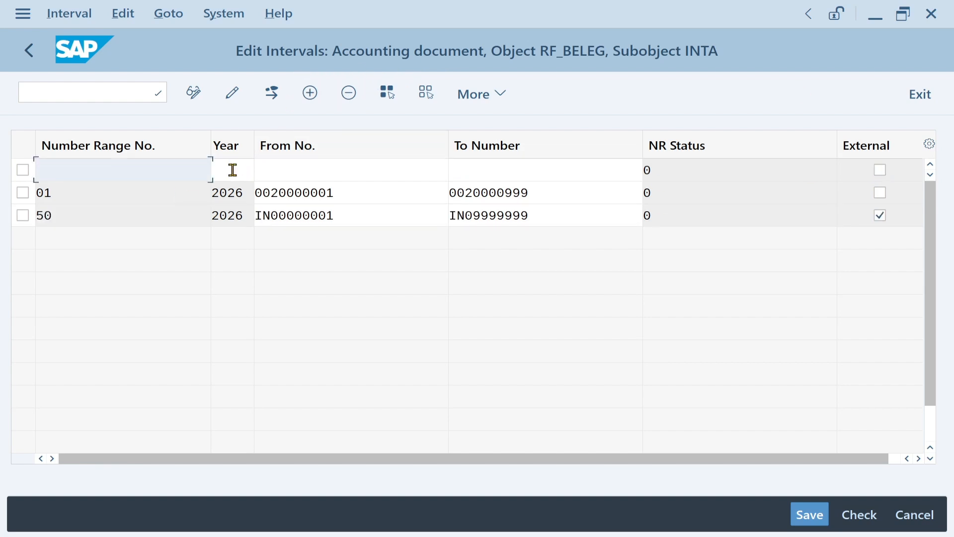
pyautogui.write('99')
pyautogui.click(240, 172)
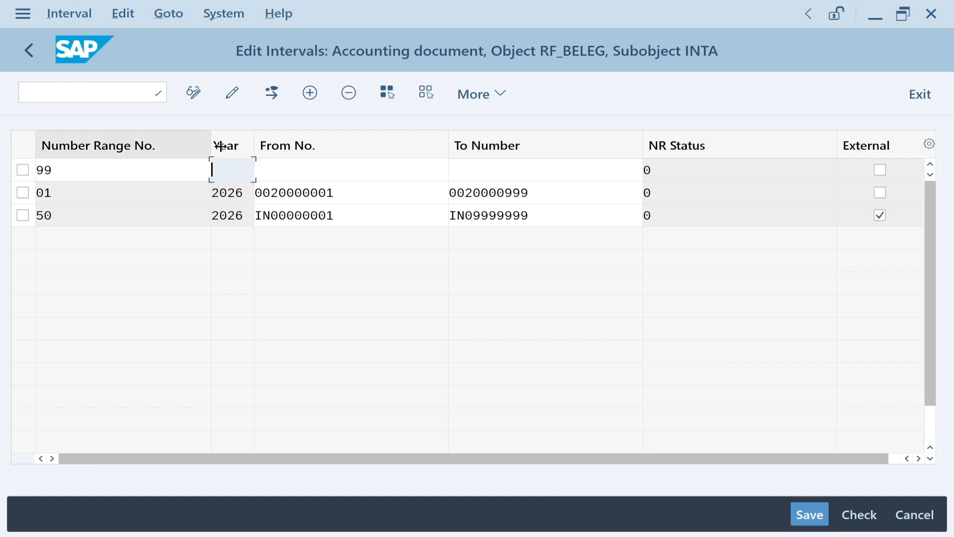
pyautogui.write('9999')
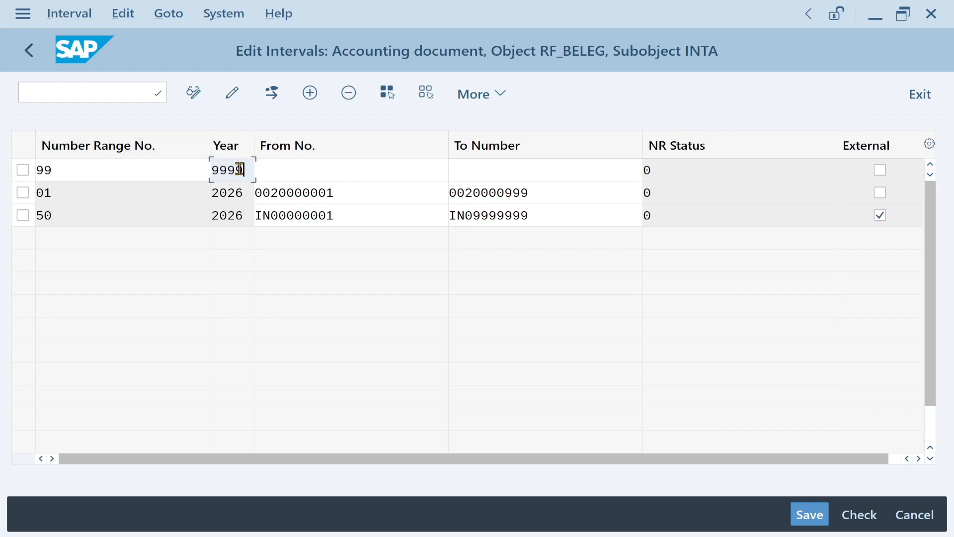
# Set interval 99 to run from number 1000 to number 1999.
pyautogui.click(298, 170)
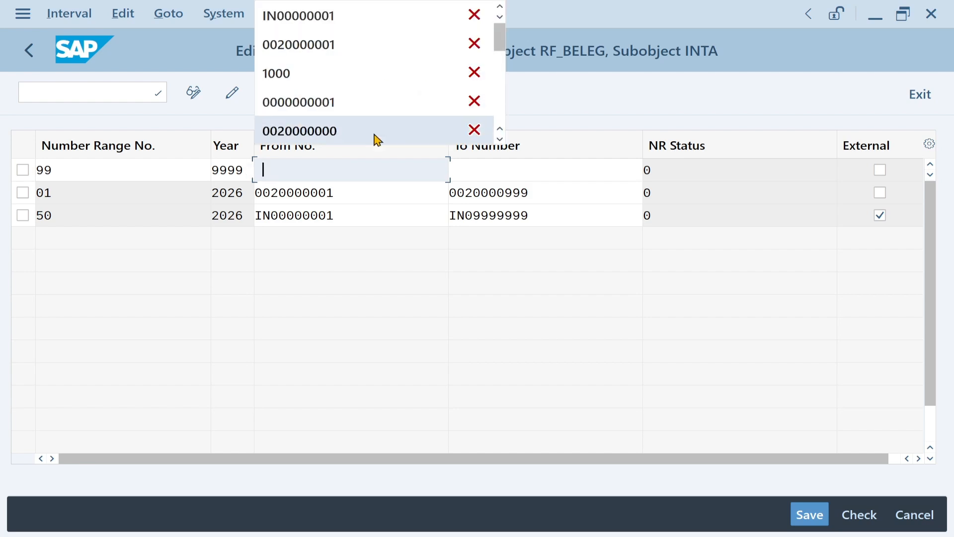
pyautogui.press('BackSpace')
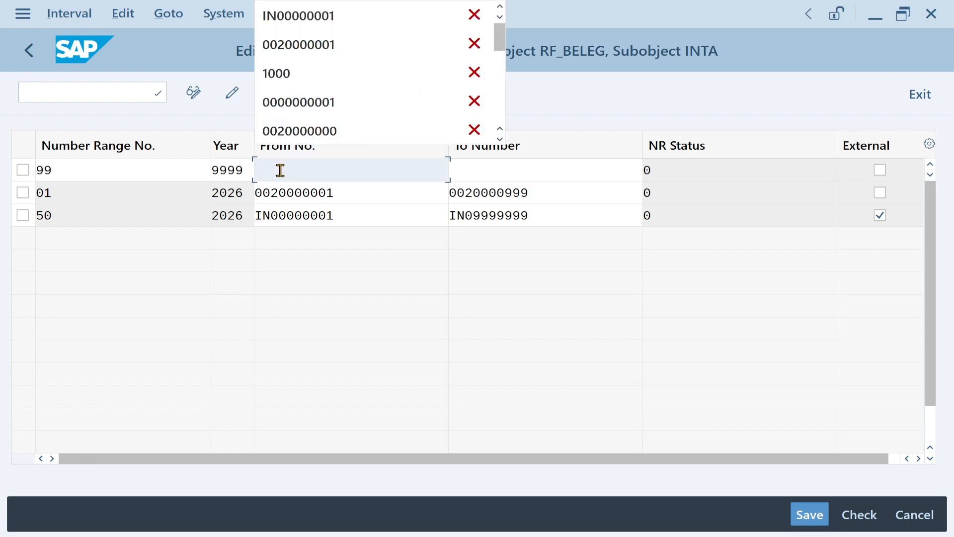
pyautogui.write('1000')
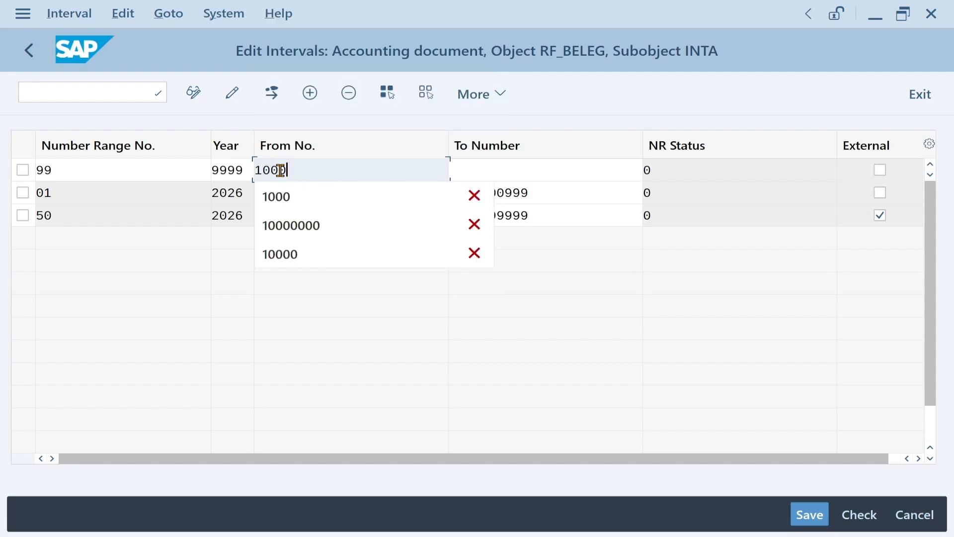
pyautogui.click(505, 162)
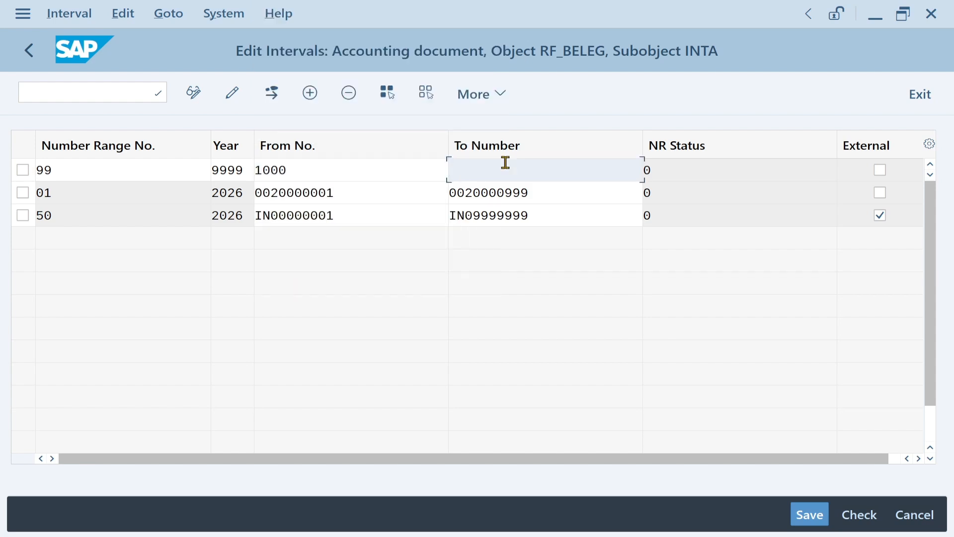
pyautogui.write('1999')
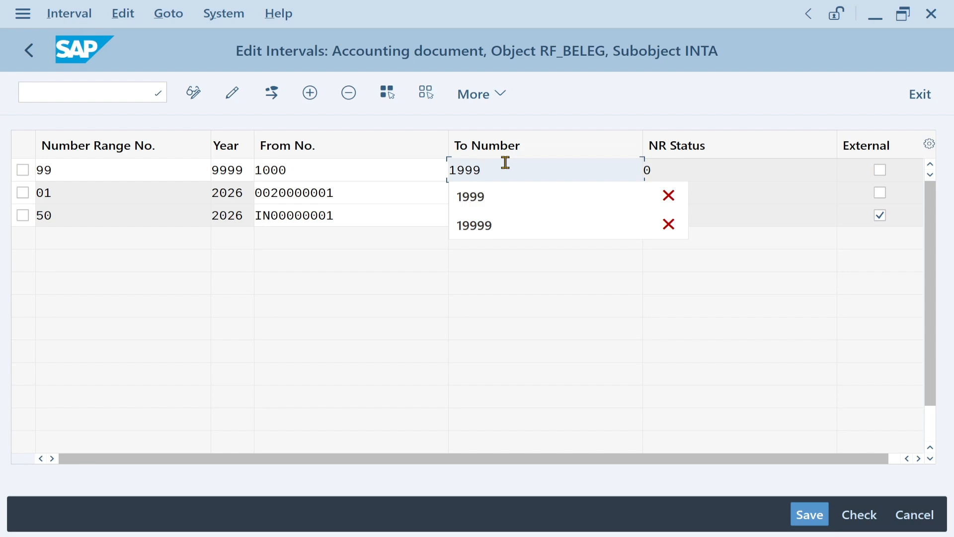
pyautogui.click(498, 271)
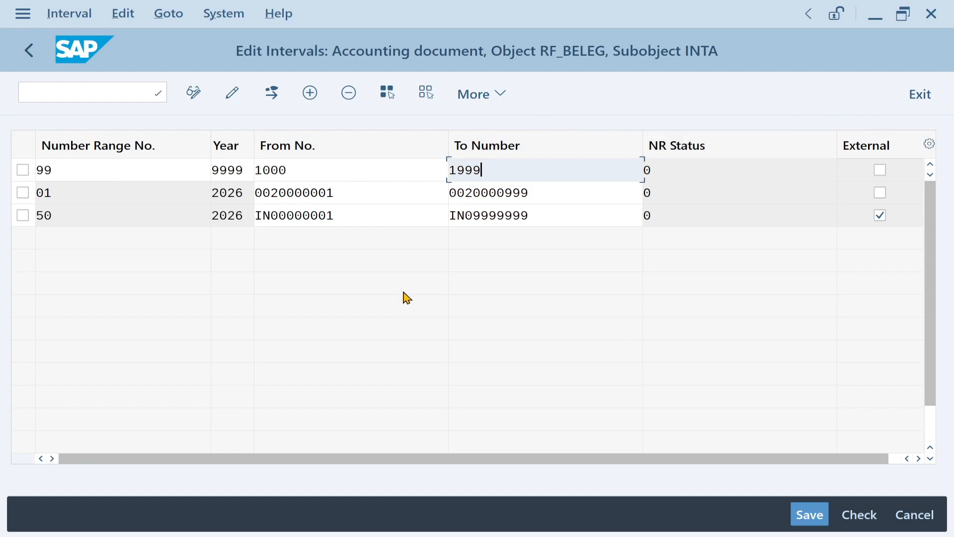
pyautogui.press('Return')
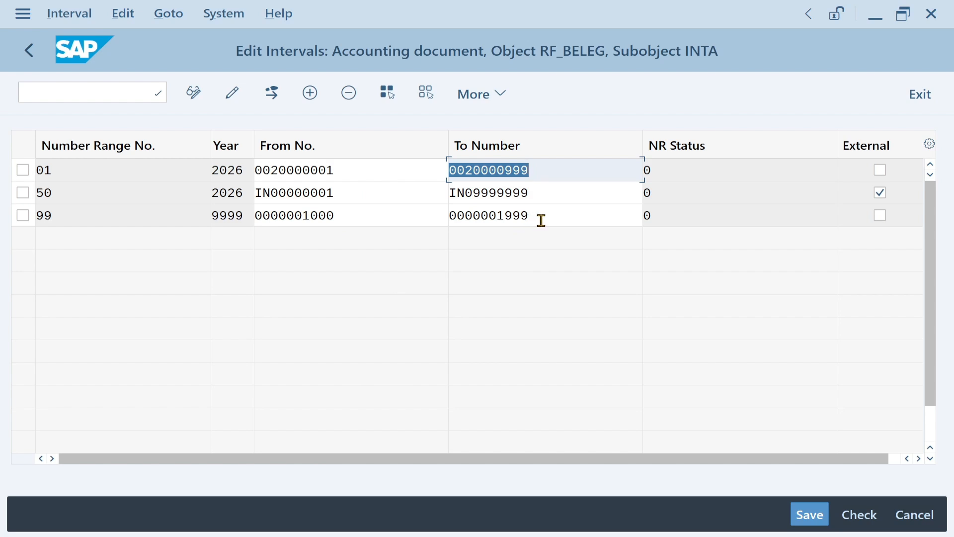
pyautogui.moveTo(309, 216); pyautogui.dragTo(252, 216)
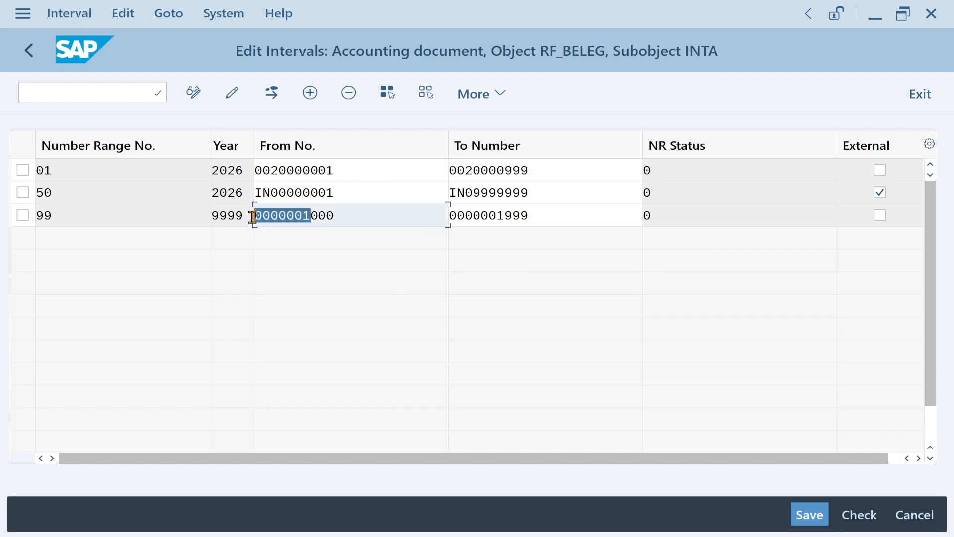
pyautogui.moveTo(496, 218); pyautogui.dragTo(438, 217)
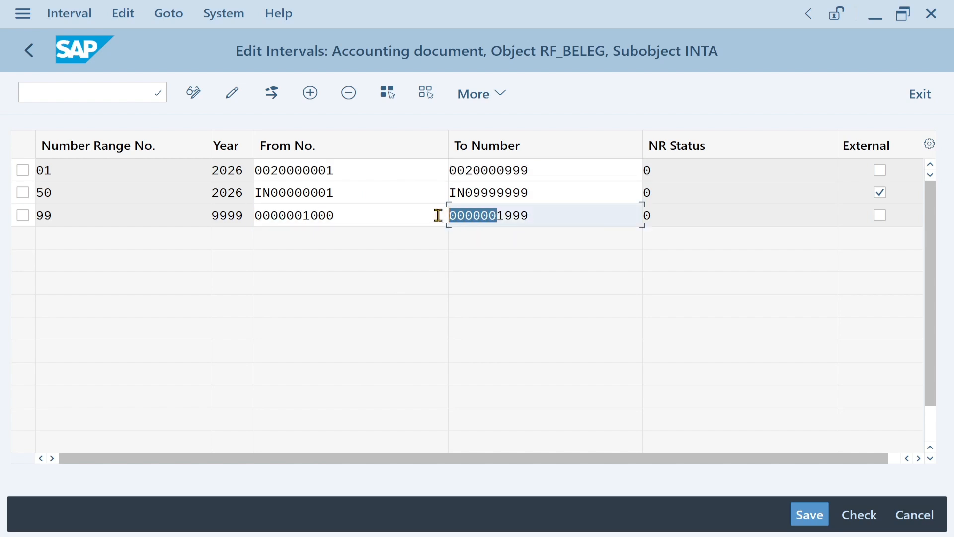
pyautogui.click(354, 217)
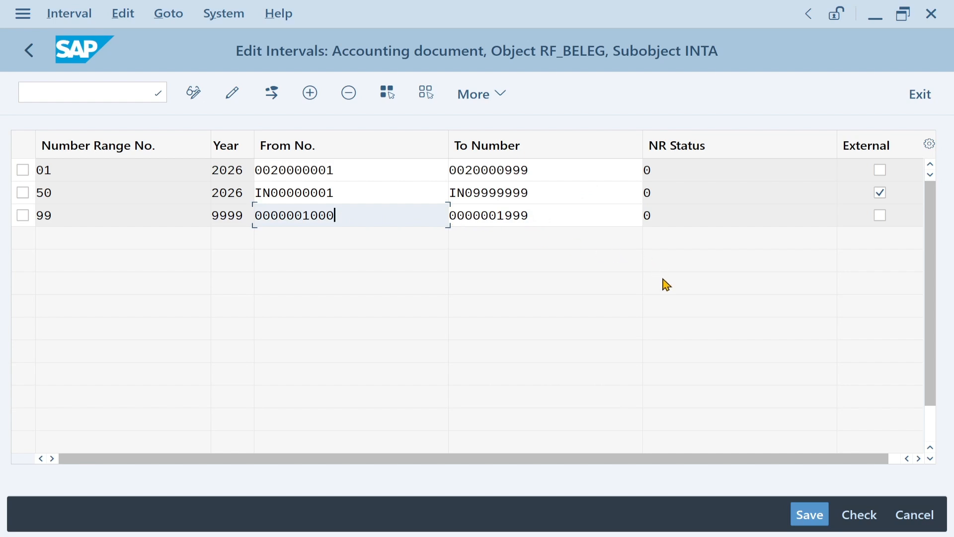
# Save the intervals of company code INTA, accept the transport notice, and exit to the SAP Easy Access screen.
pyautogui.hotkey('ctrl', 's')
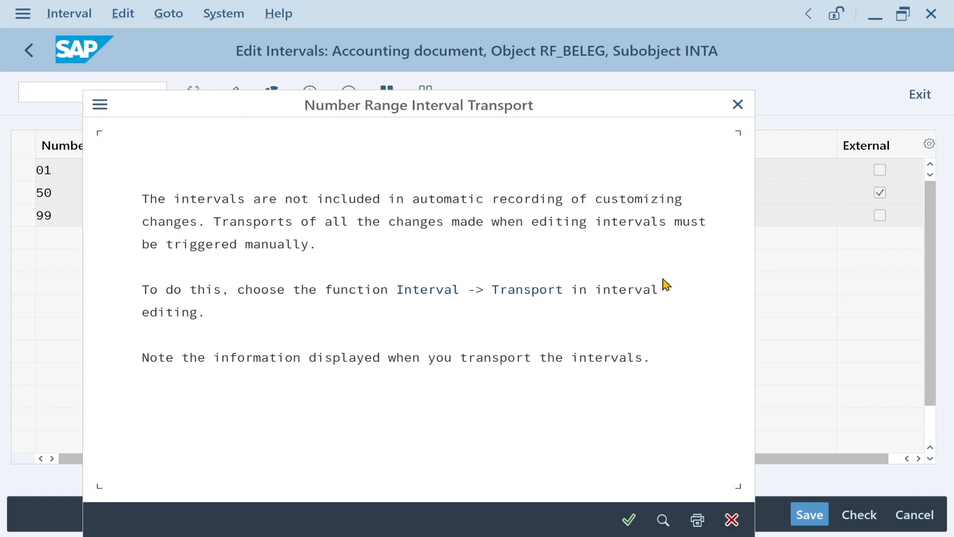
pyautogui.click(628, 519)
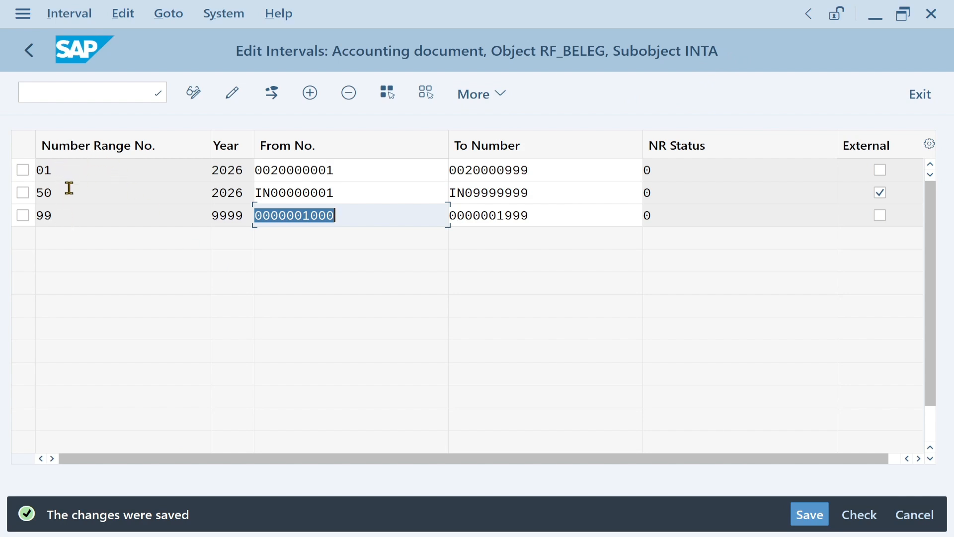
pyautogui.click(104, 215)
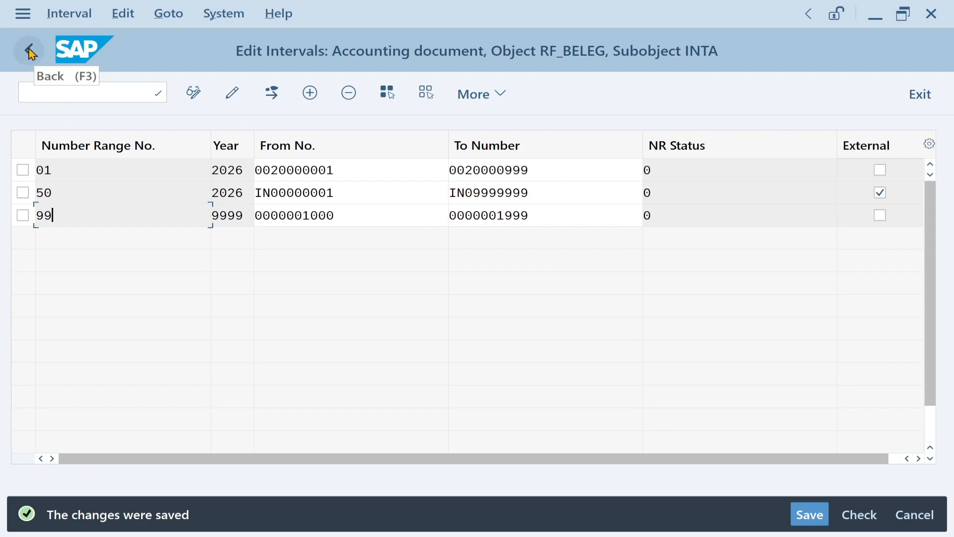
pyautogui.click(919, 94)
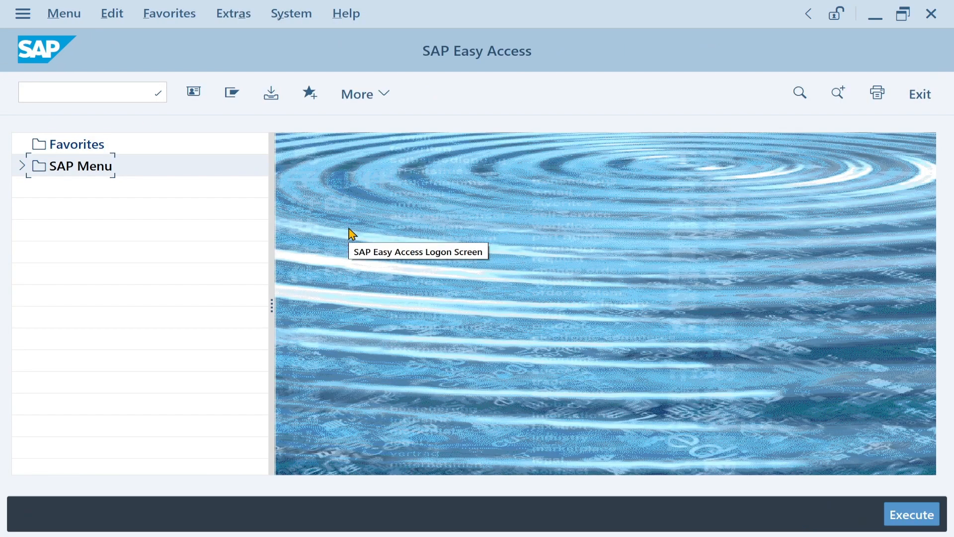
# Start transaction OBA7 and open the details of document type JA.
pyautogui.click(73, 91)
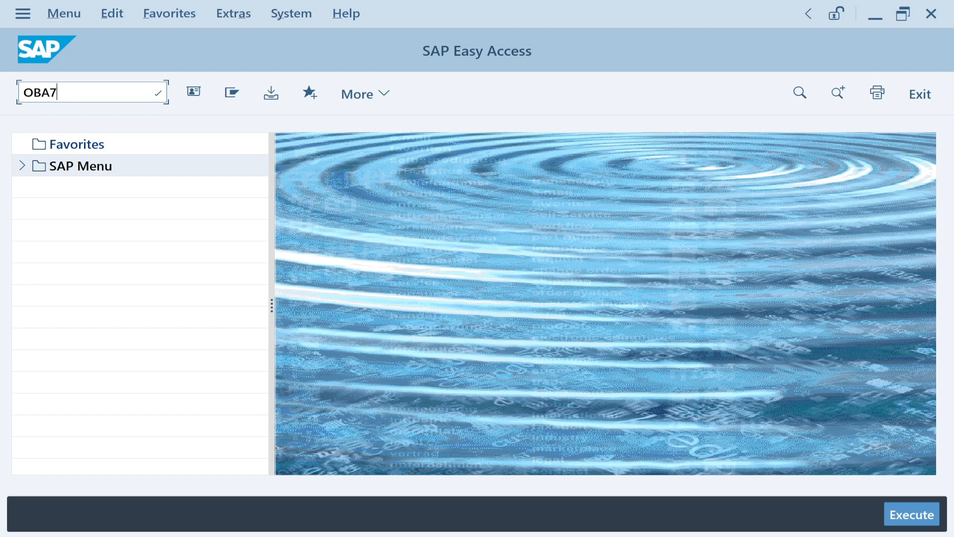
pyautogui.press('Return')
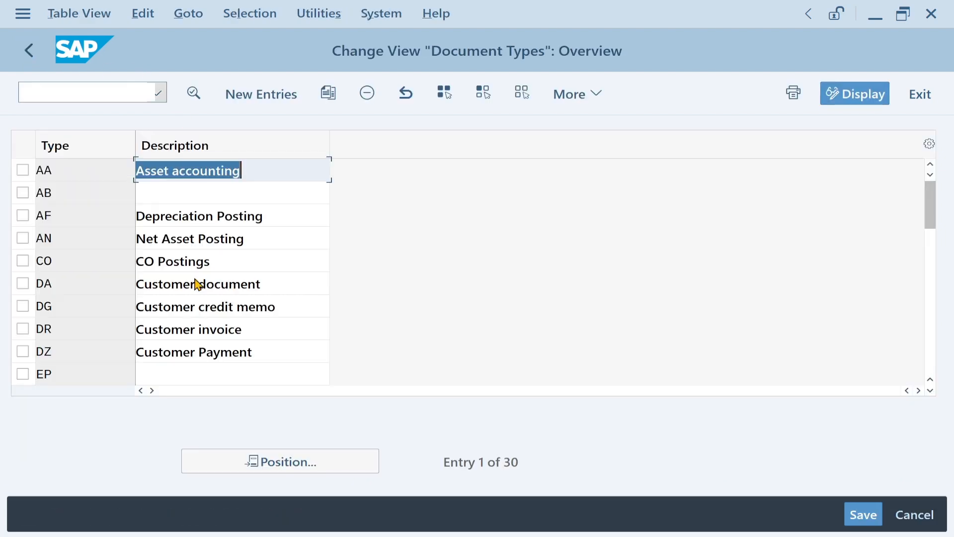
pyautogui.click(239, 469)
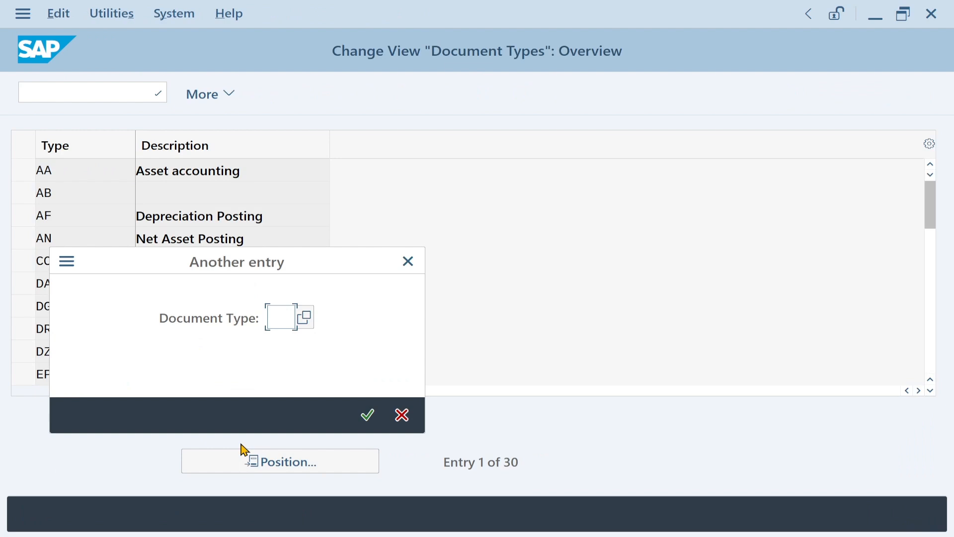
pyautogui.write('JA')
pyautogui.press('Return')
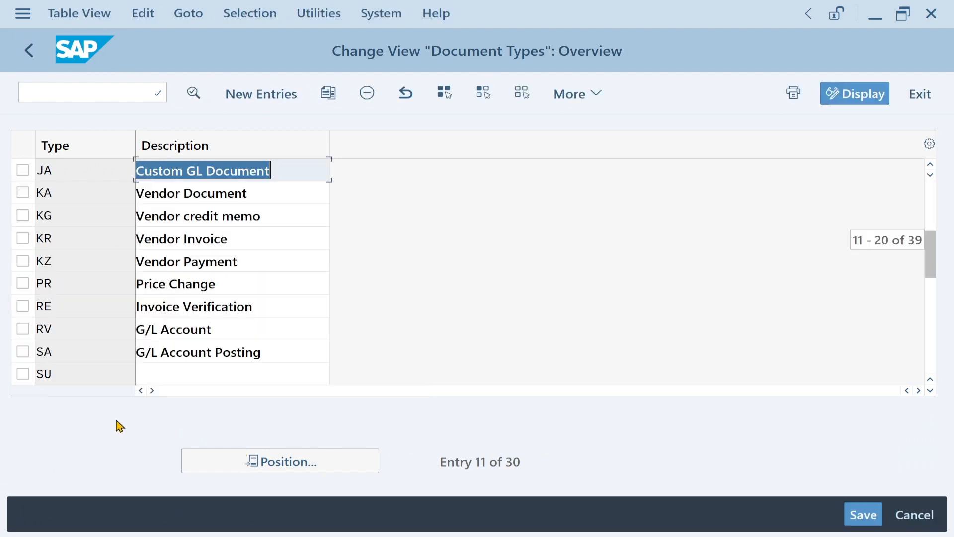
pyautogui.click(50, 170)
pyautogui.doubleClick(47, 170)
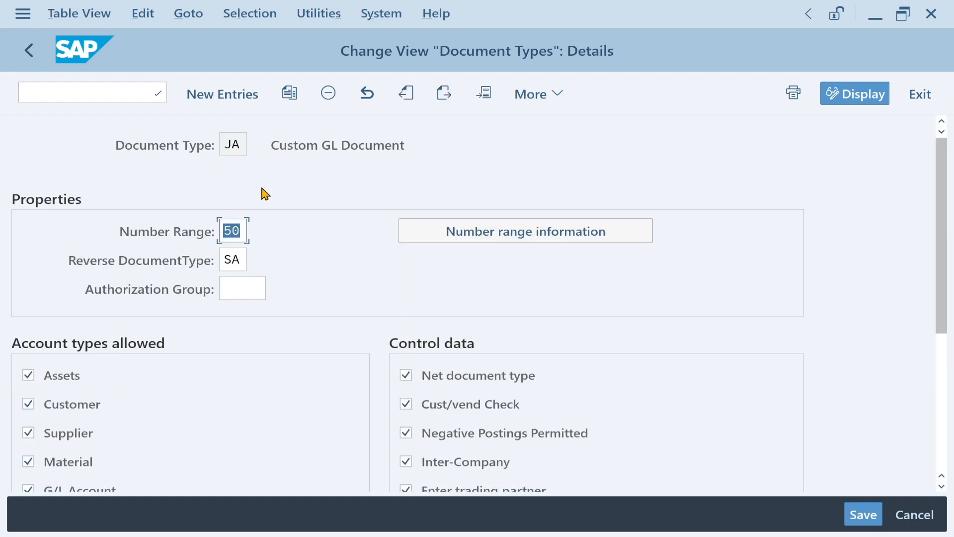
# Review the properties, allowed account types and control data of document type JA, and view its number range information.
pyautogui.scroll(-2, 346, 221)
pyautogui.scroll(-5, 348, 227)
pyautogui.scroll(3, 348, 226)
pyautogui.scroll(5, 348, 226)
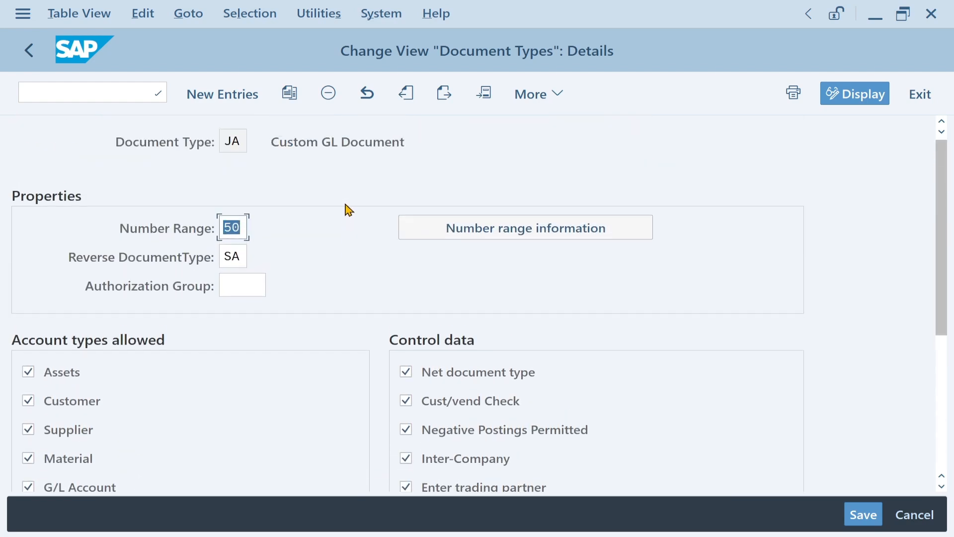
pyautogui.moveTo(240, 145); pyautogui.dragTo(219, 144)
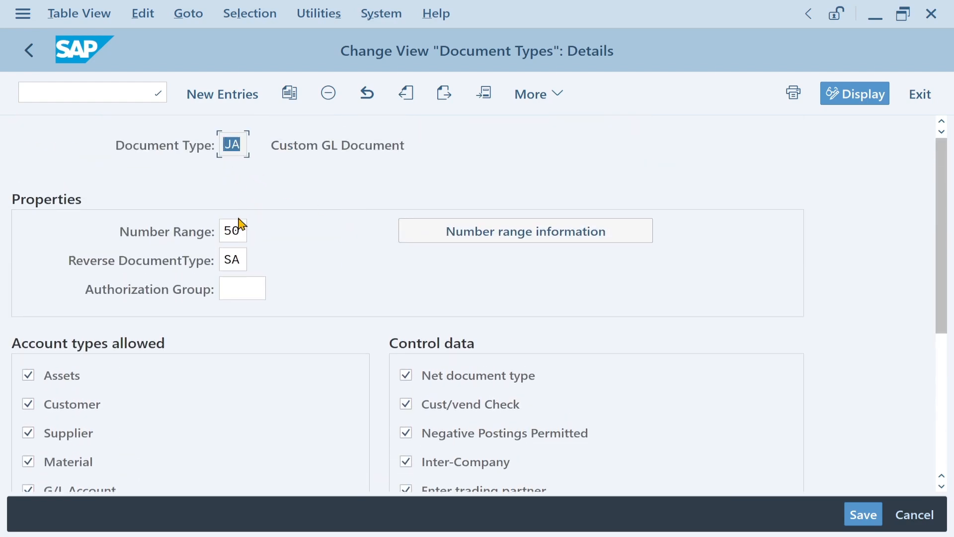
pyautogui.moveTo(239, 231); pyautogui.dragTo(214, 233)
pyautogui.click(172, 232)
pyautogui.click(488, 237)
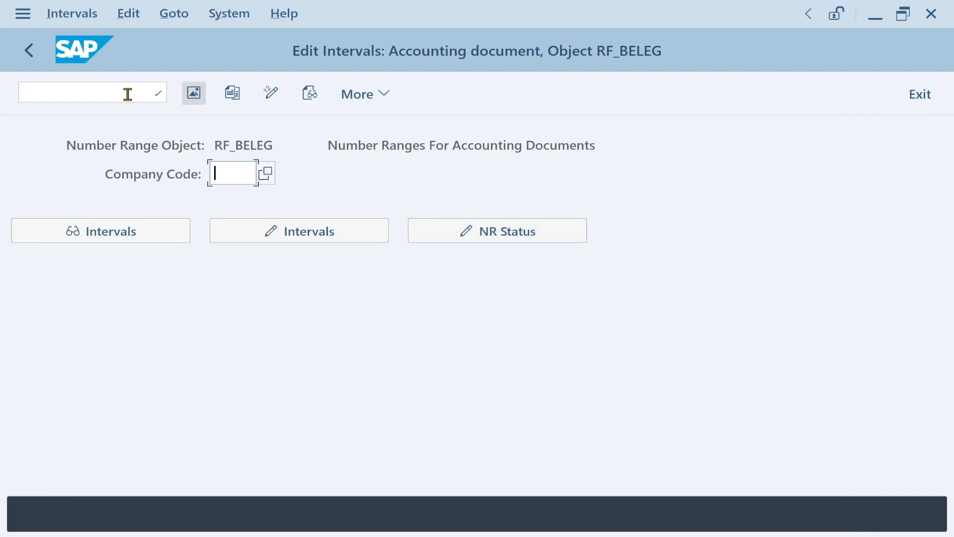
pyautogui.click(26, 65)
# Set the number range of document type JA to 01, save it with the proposed customizing request, and exit the transaction.
pyautogui.click(239, 230)
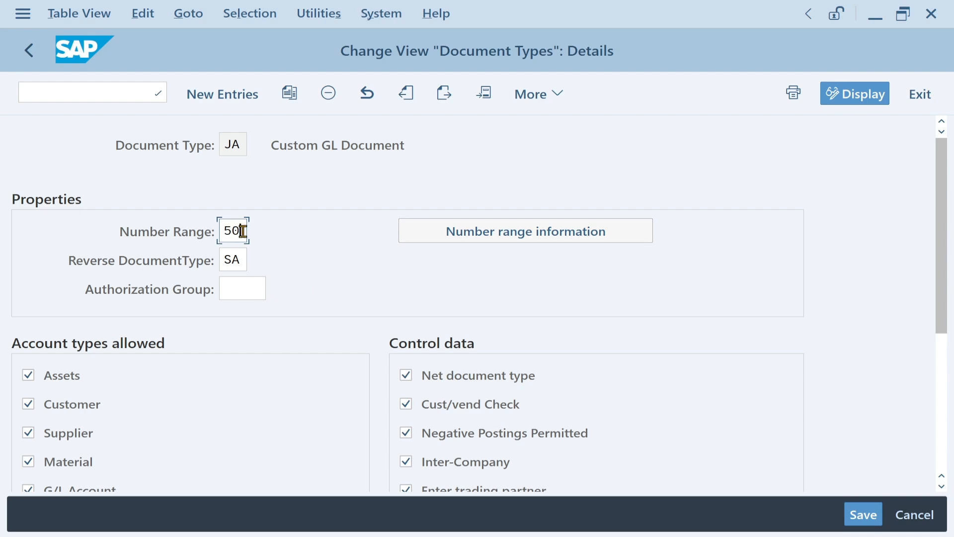
pyautogui.doubleClick(242, 231)
pyautogui.press('BackSpace')
pyautogui.write('01')
pyautogui.click(863, 516)
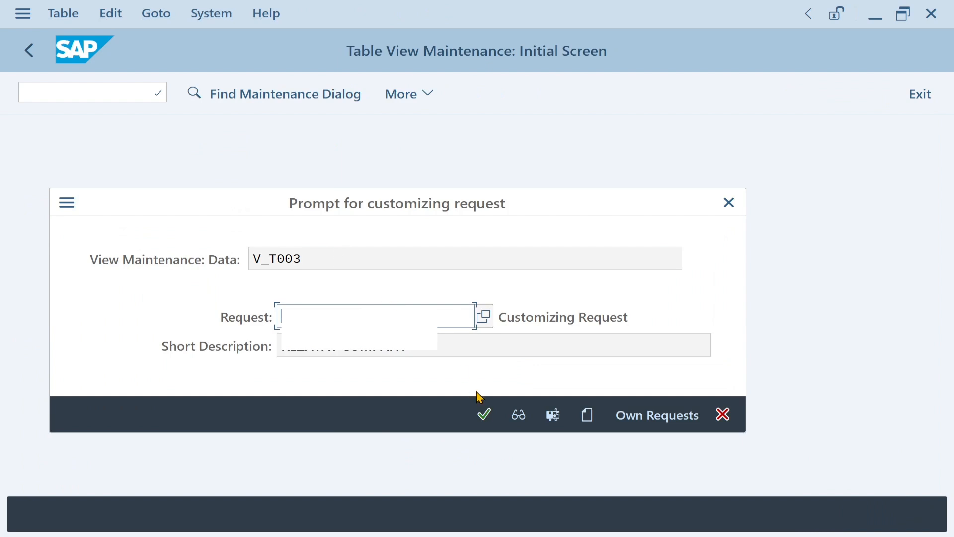
pyautogui.click(486, 413)
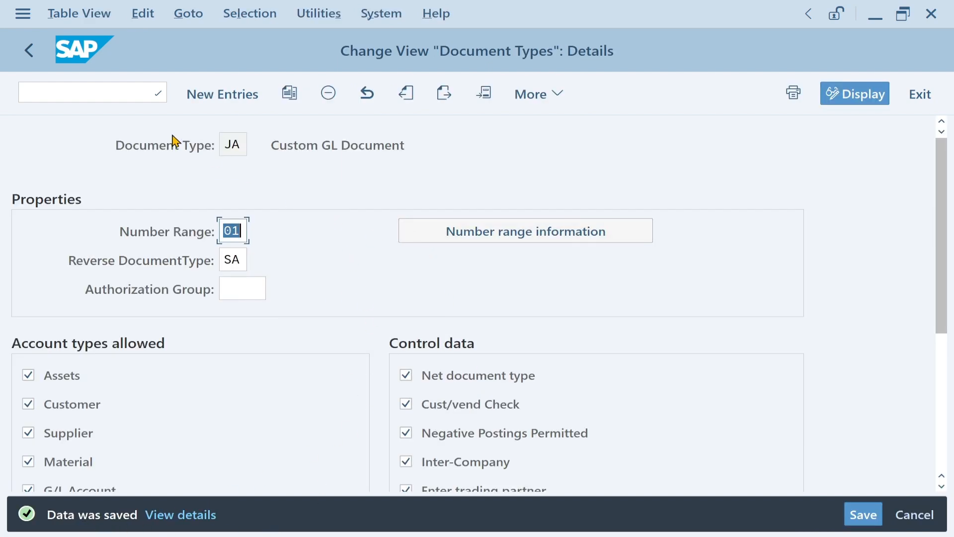
pyautogui.click(914, 96)
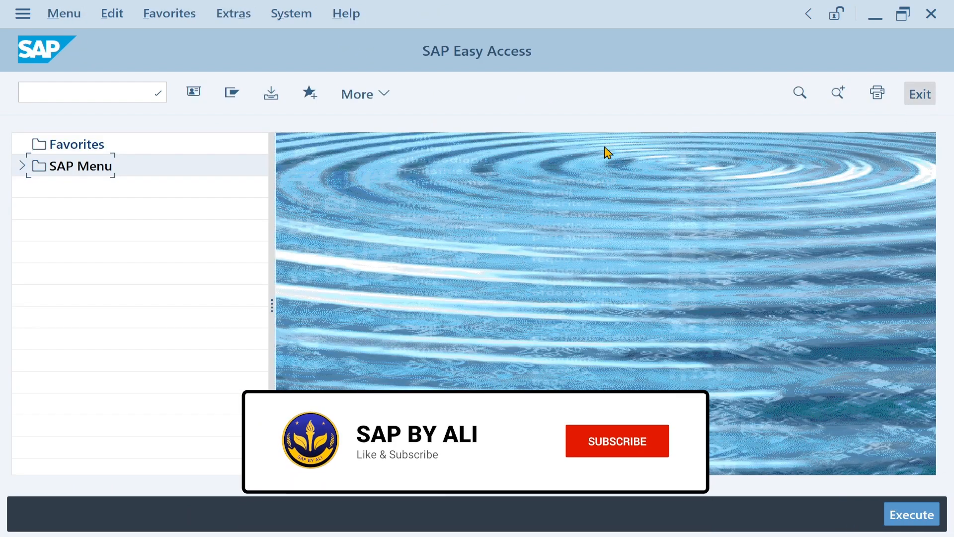
# Start transaction F-02 for entering a G/L account posting.
pyautogui.click(89, 95)
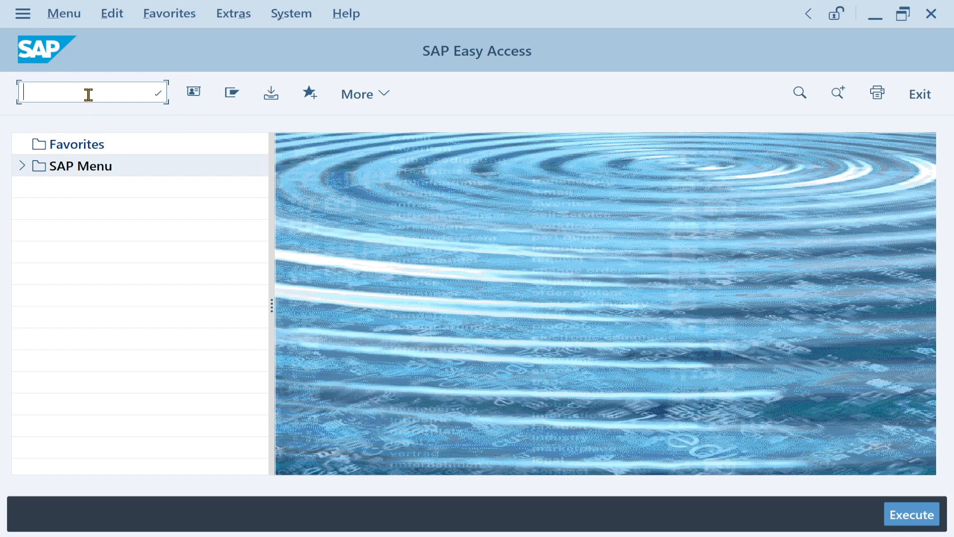
pyautogui.write('F-02')
pyautogui.press('Return')
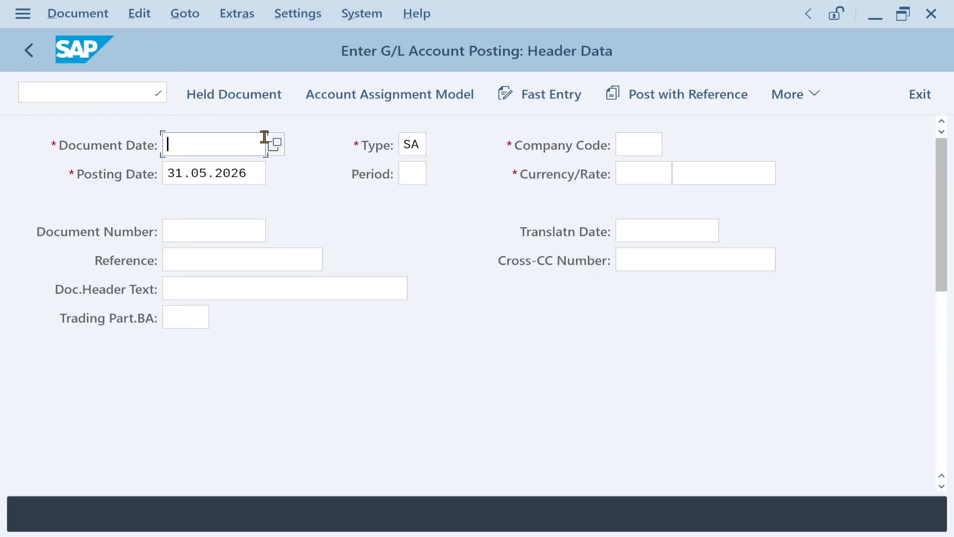
# Copy the posting date 31.05.2026 into the document date and set the posting's document type to JA.
pyautogui.moveTo(249, 172); pyautogui.dragTo(164, 175)
pyautogui.hotkey('ctrl', 'c')
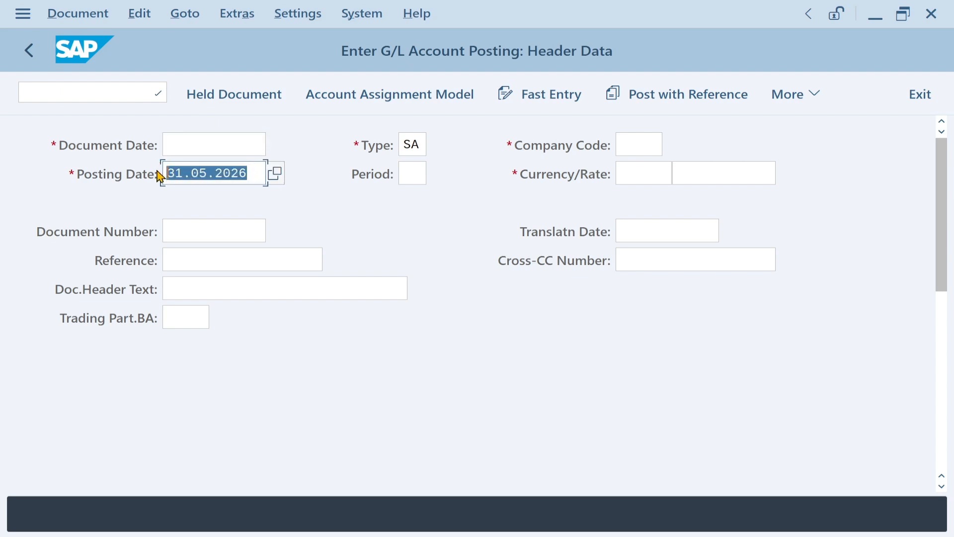
pyautogui.click(179, 149)
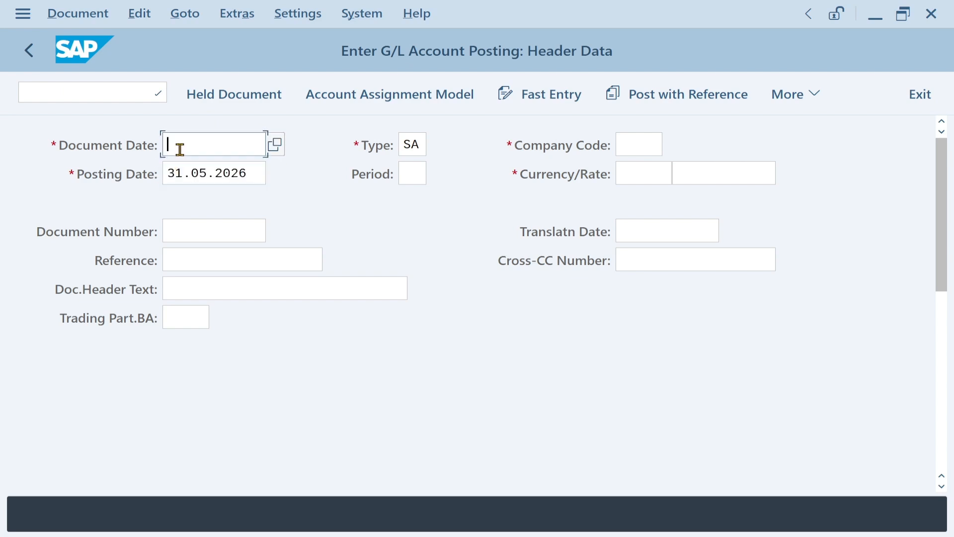
pyautogui.hotkey('ctrl', 'v')
pyautogui.moveTo(423, 146); pyautogui.dragTo(378, 144)
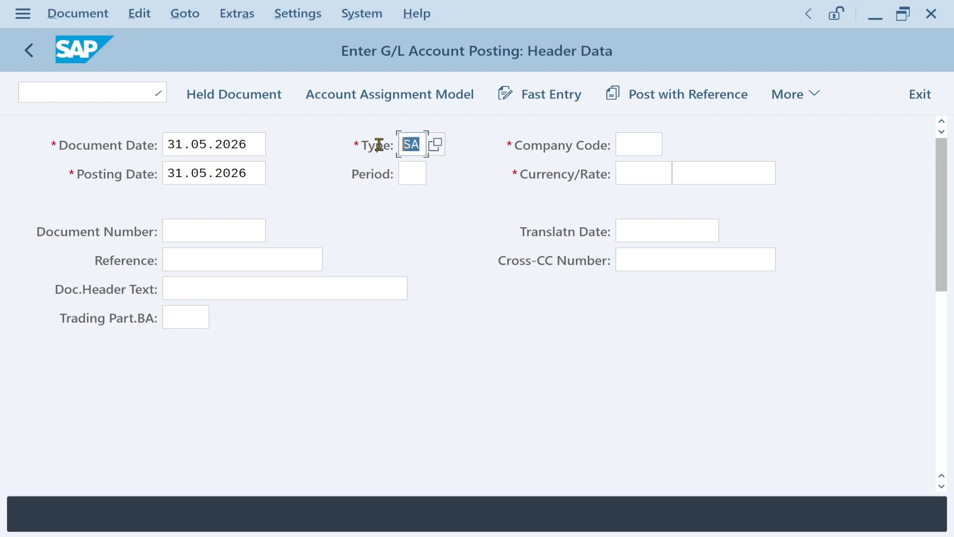
pyautogui.press('BackSpace')
pyautogui.write('JA')
pyautogui.click(417, 173)
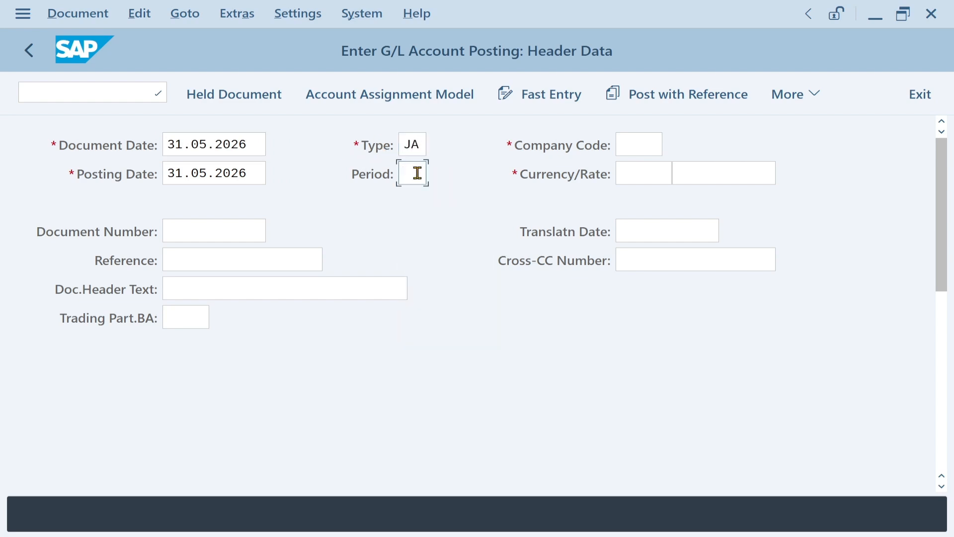
# Set the posting period to 2, the company code to INTA and the currency to IINR, removing the suggested periods 5 and 4.
pyautogui.click(627, 143)
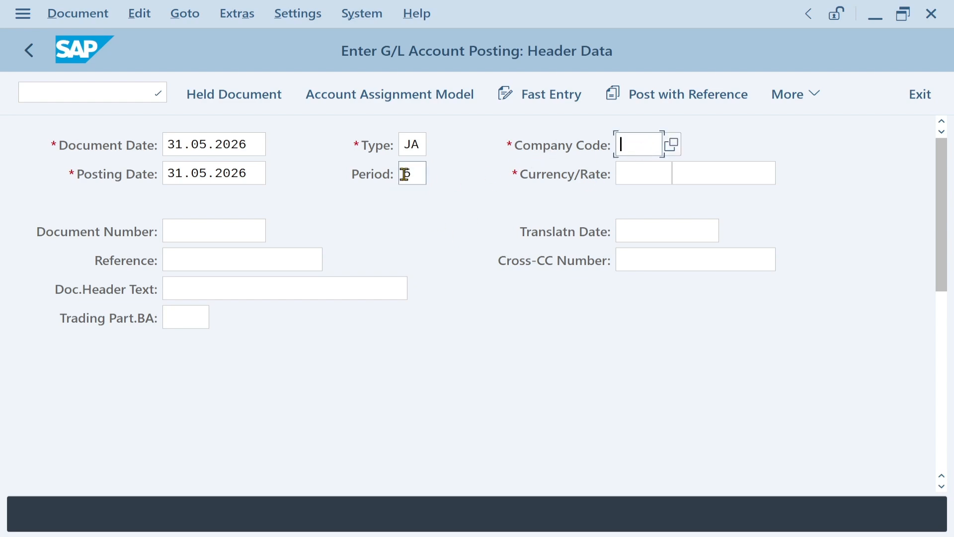
pyautogui.doubleClick(407, 172)
pyautogui.press('BackSpace')
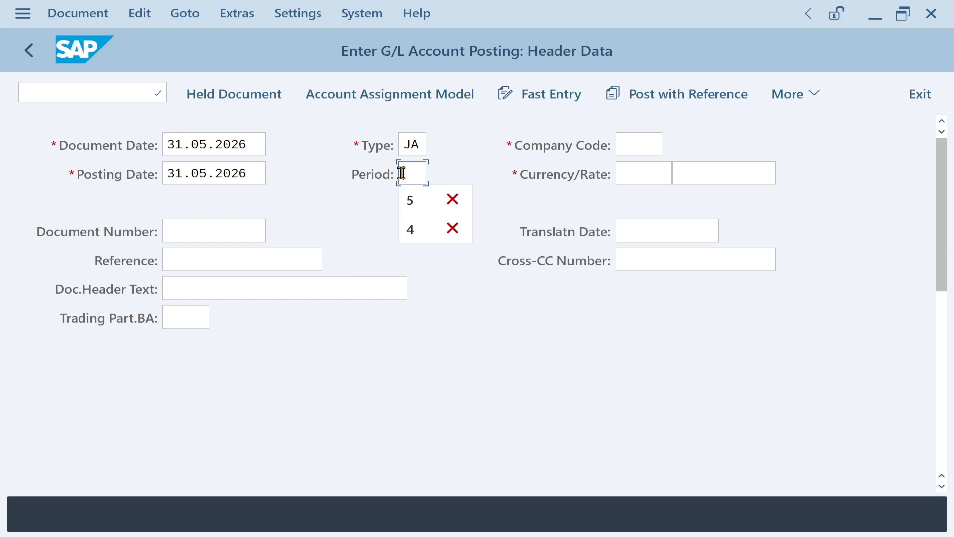
pyautogui.click(452, 199)
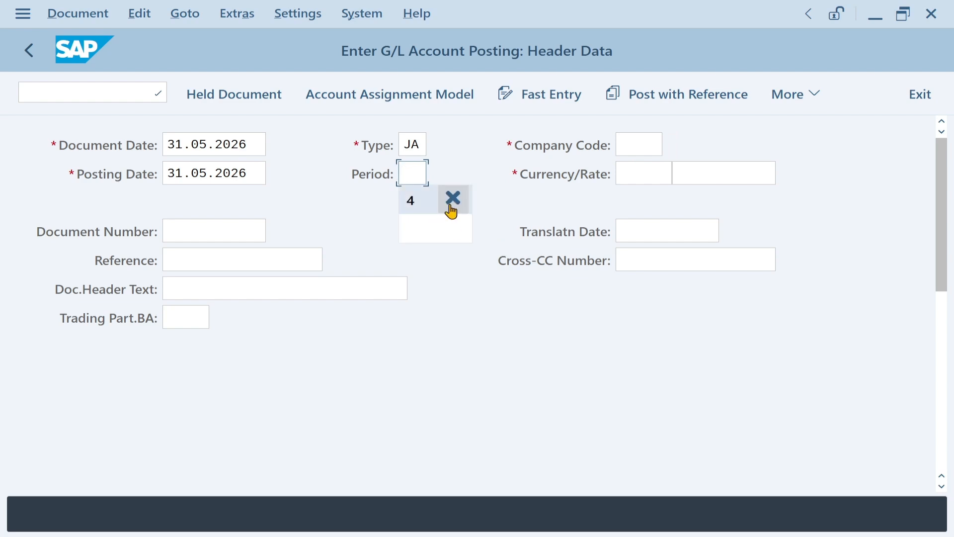
pyautogui.click(451, 199)
pyautogui.write('2')
pyautogui.click(630, 146)
pyautogui.write('INTA')
pyautogui.click(635, 176)
pyautogui.write('INR')
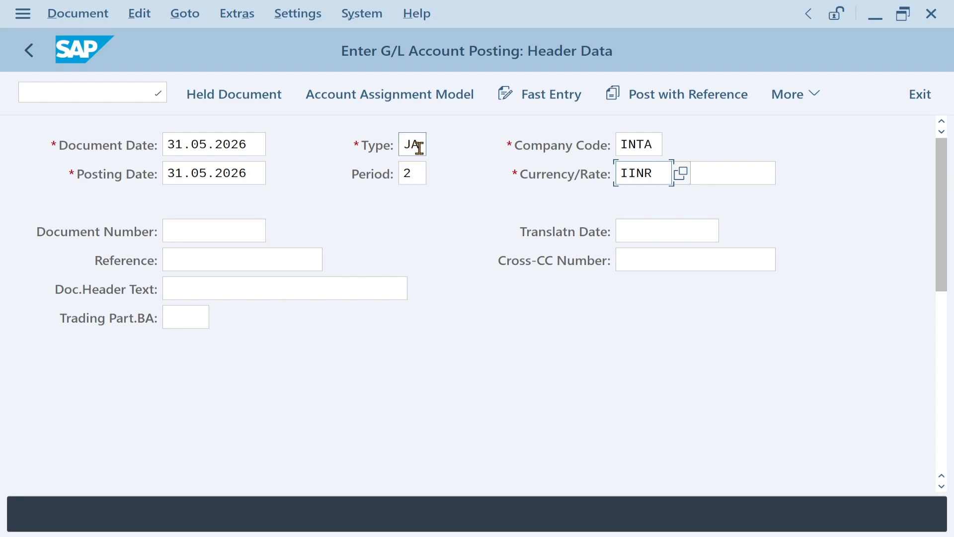
# Open the document type configuration in a new session and display the details of document type JA.
pyautogui.hotkey('alt', 'Tab')
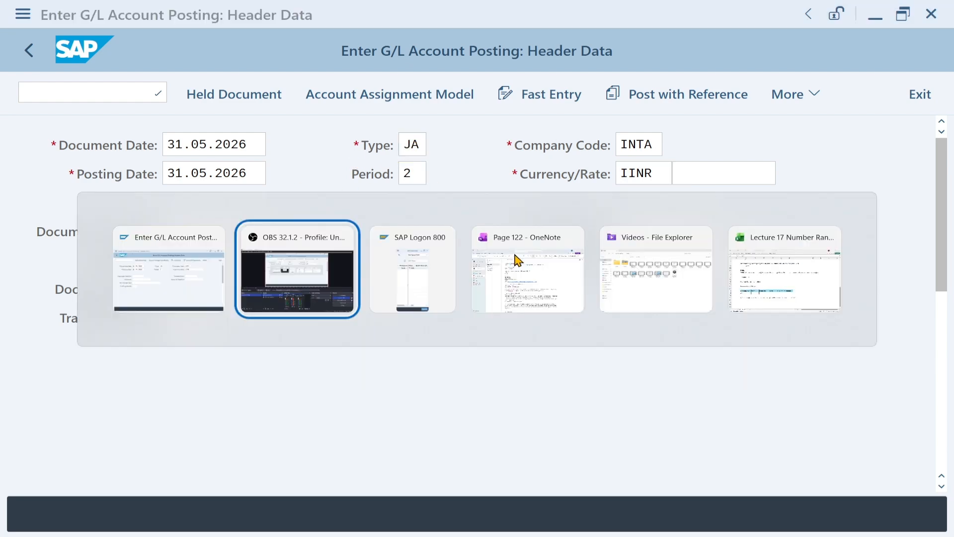
pyautogui.hotkey('alt', 'shift', 'Tab')
pyautogui.click(107, 93)
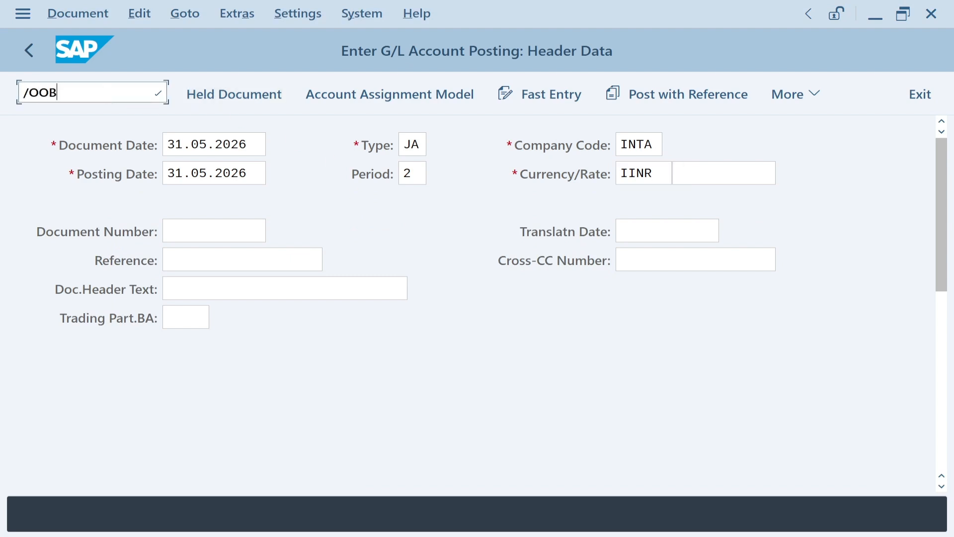
pyautogui.press('Return')
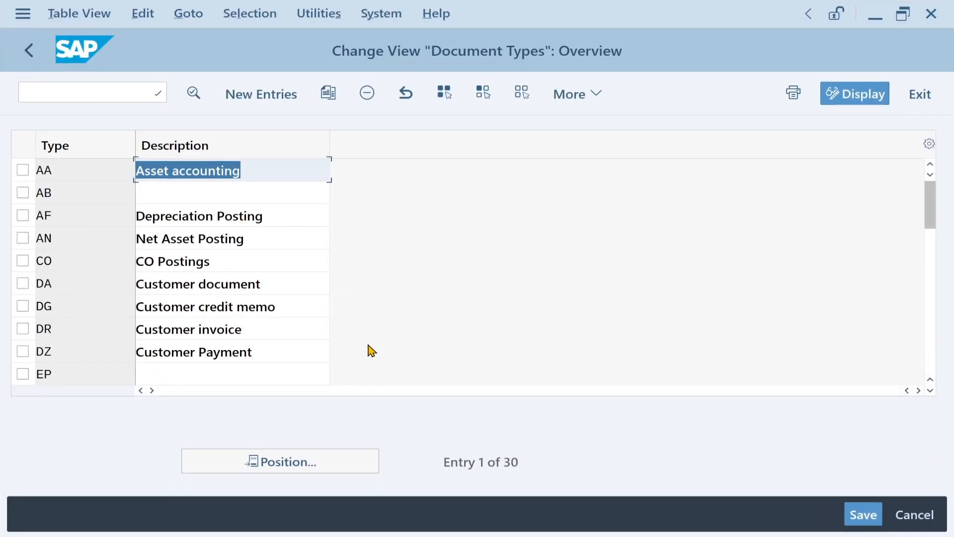
pyautogui.click(291, 462)
pyautogui.click(283, 308)
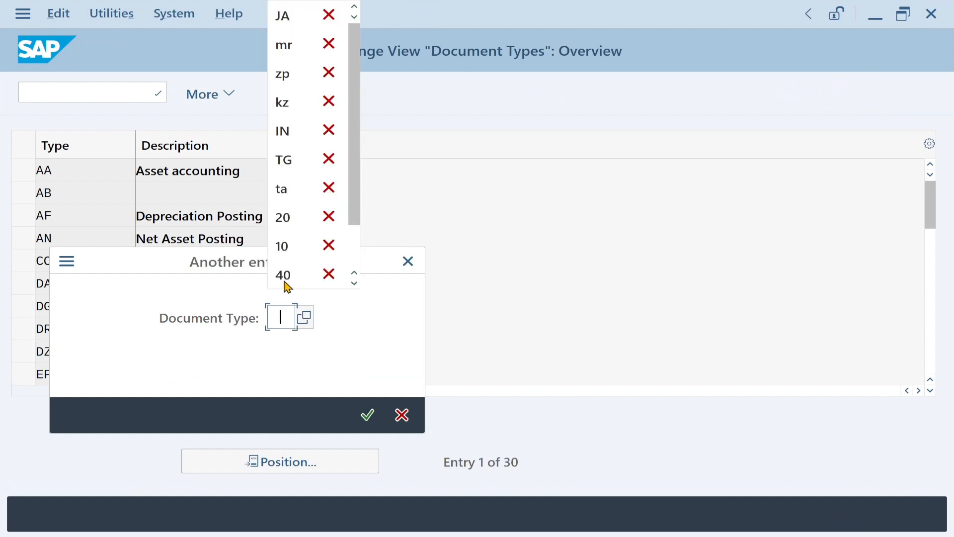
pyautogui.click(288, 18)
pyautogui.press('Return')
pyautogui.doubleClick(57, 174)
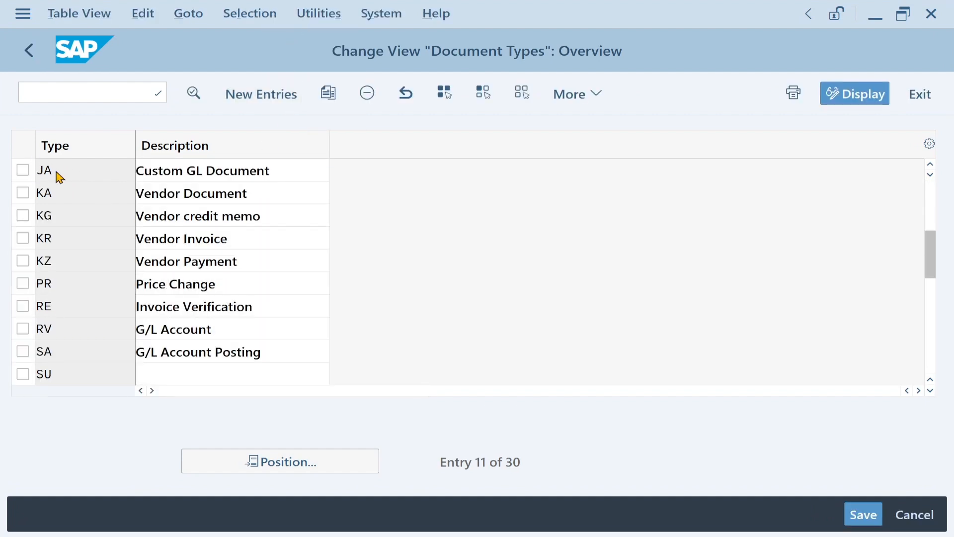
# Examine document type JA's required document entry fields, number range and allowed account types.
pyautogui.scroll(-1, 290, 245)
pyautogui.scroll(-5, 290, 245)
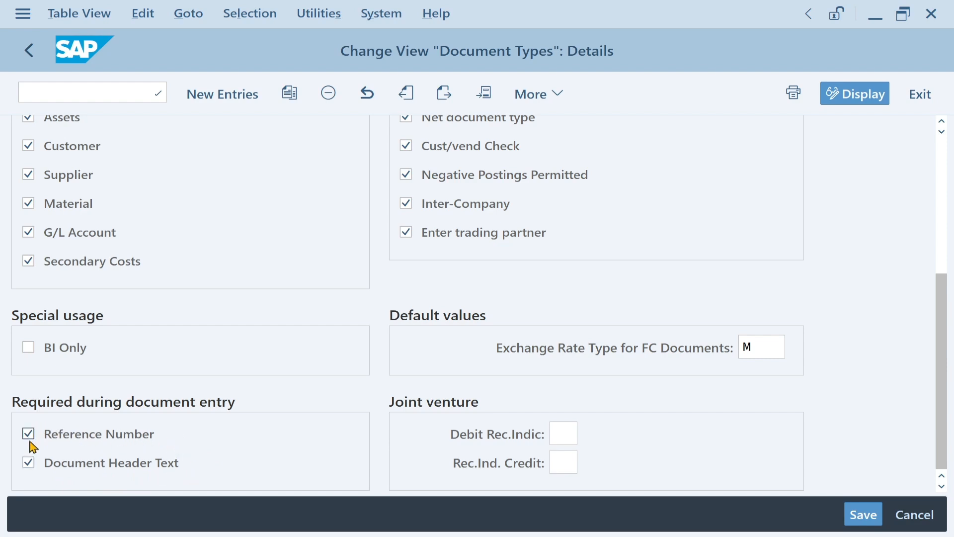
pyautogui.scroll(9, 310, 379)
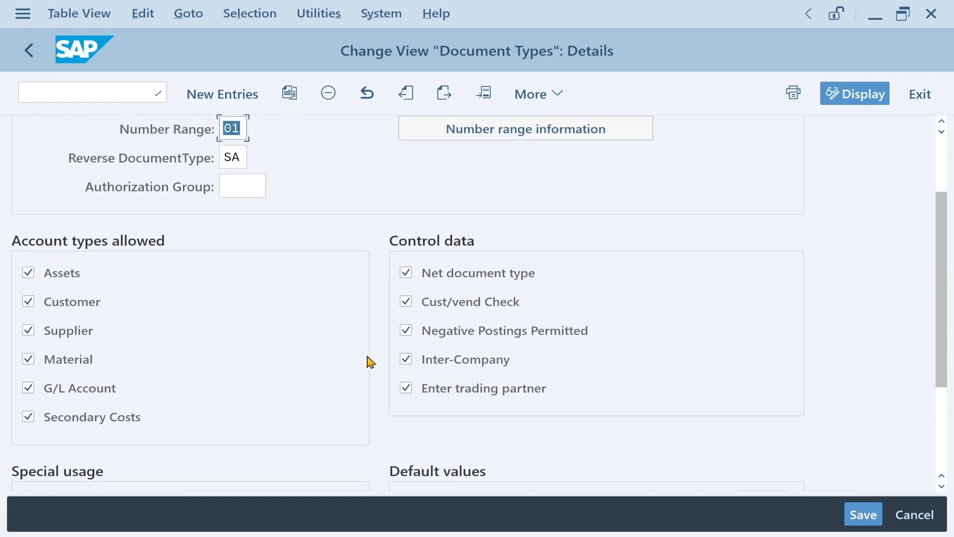
pyautogui.click(233, 144)
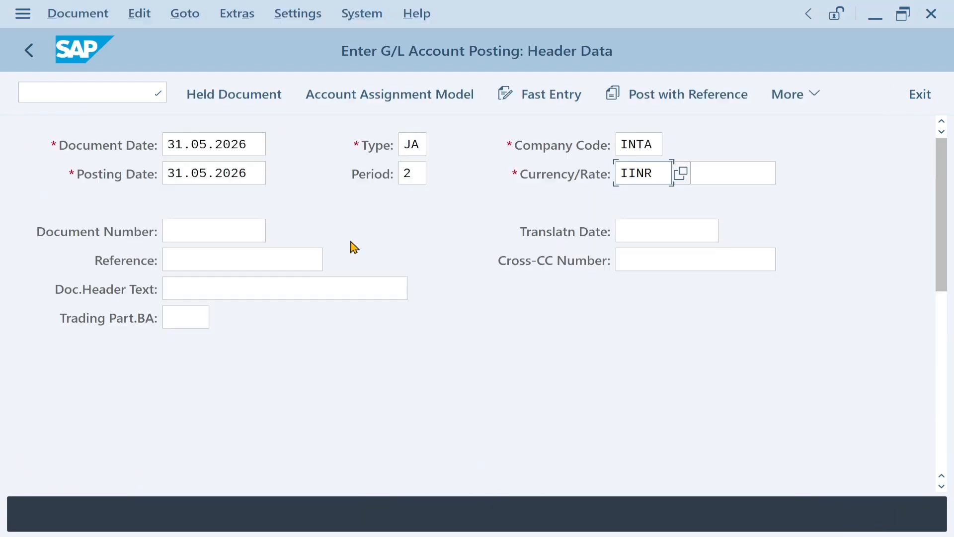
pyautogui.click(209, 259)
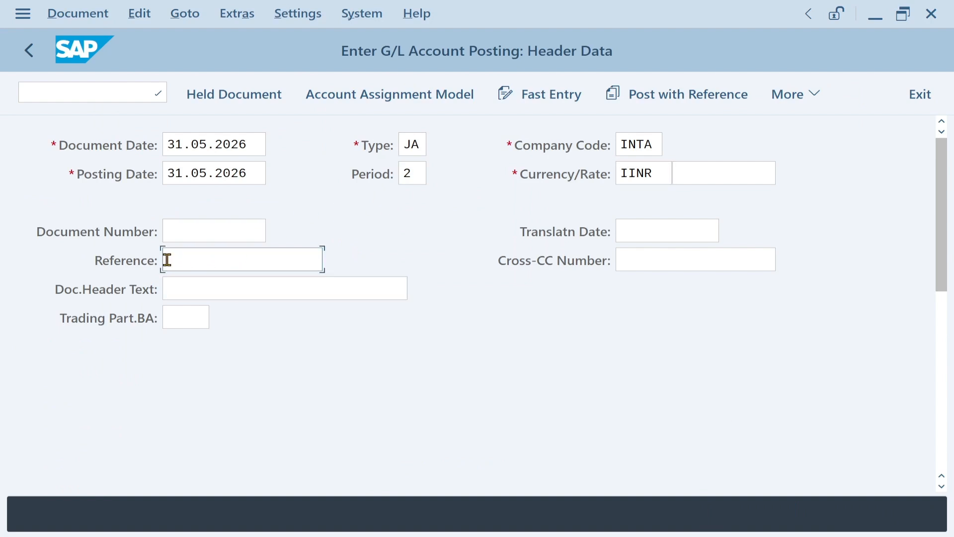
pyautogui.click(245, 292)
pyautogui.doubleClick(417, 144)
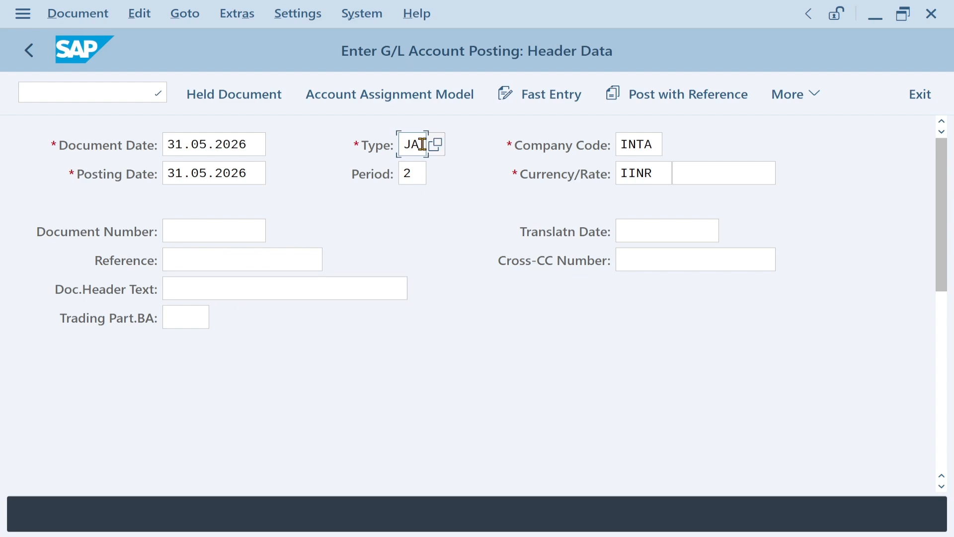
pyautogui.click(211, 263)
pyautogui.click(214, 282)
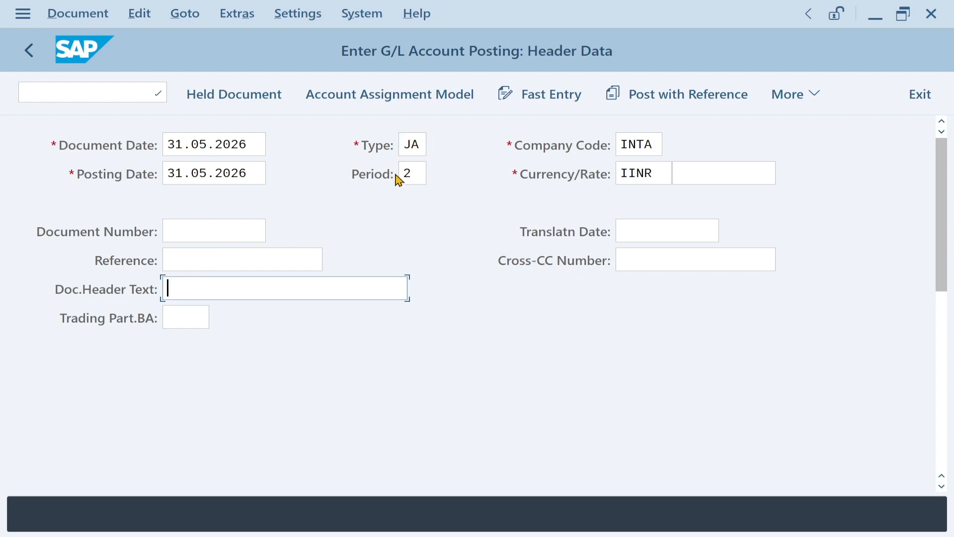
# Fill in the posting header with document number IN0000001, reference TEST and document header text TEST.
pyautogui.click(224, 231)
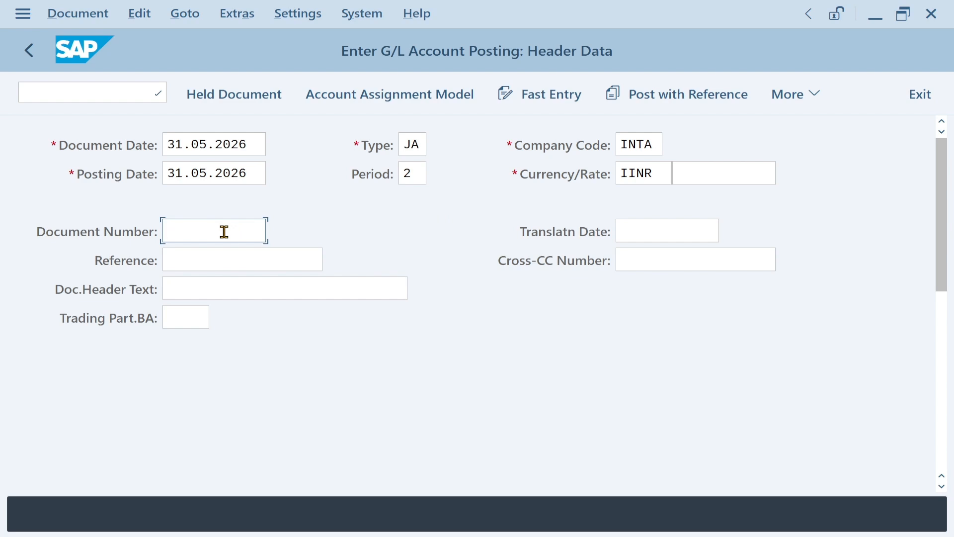
pyautogui.write('IN')
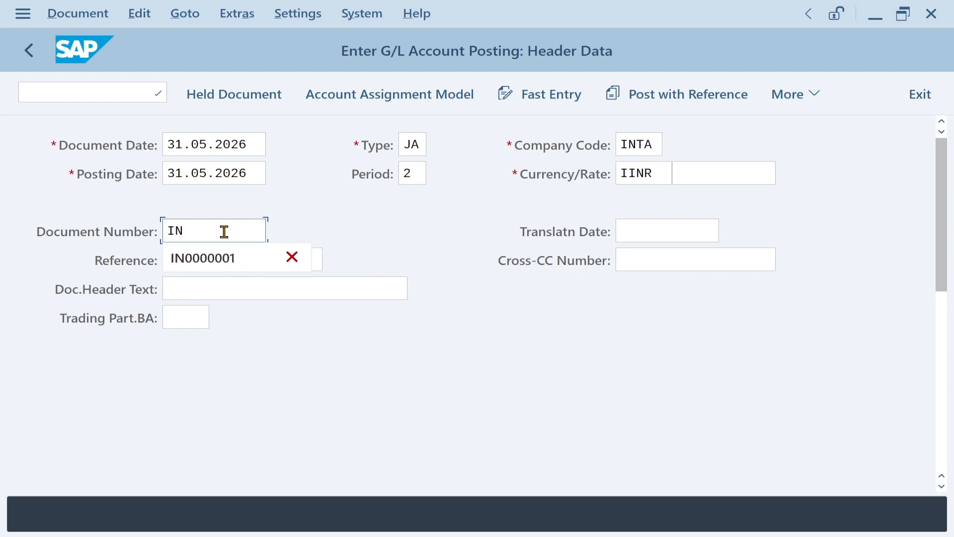
pyautogui.click(230, 259)
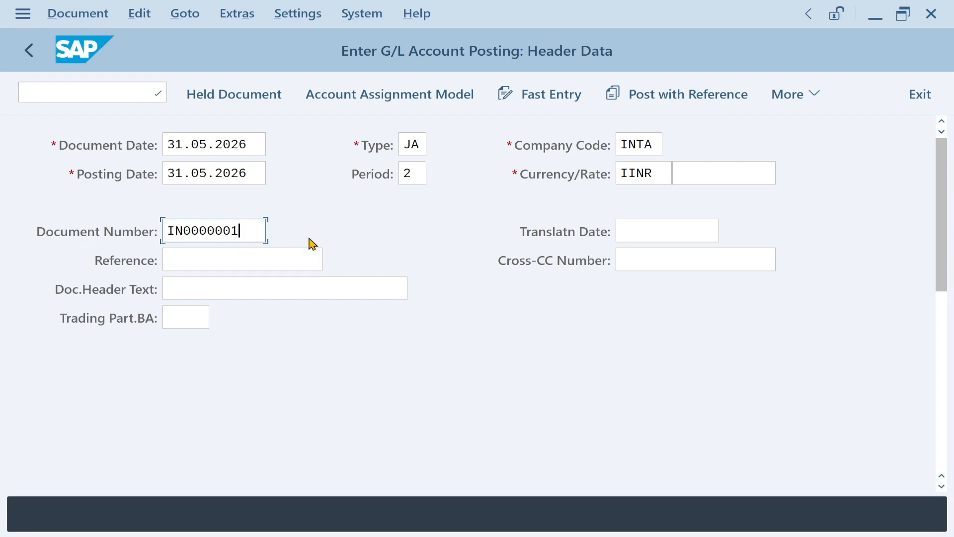
pyautogui.click(230, 258)
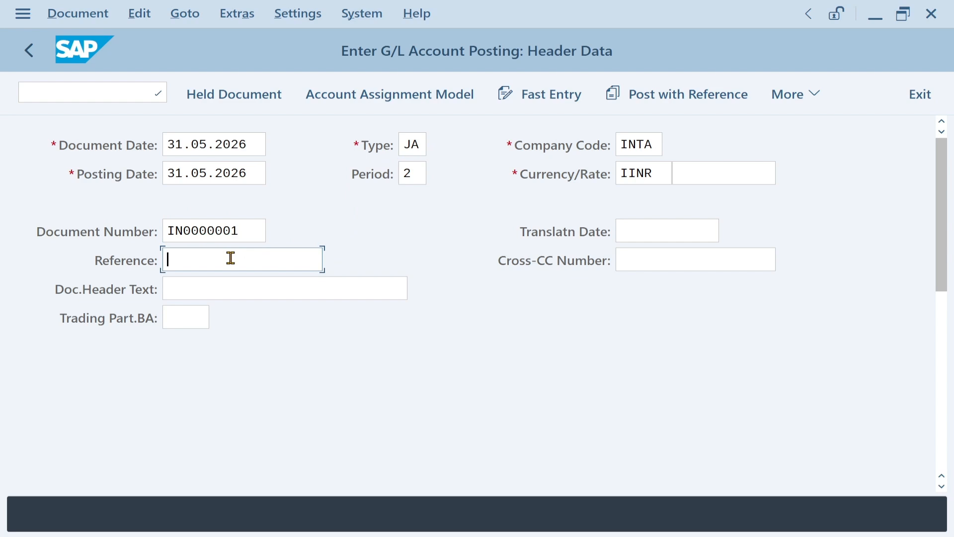
pyautogui.write('TEST')
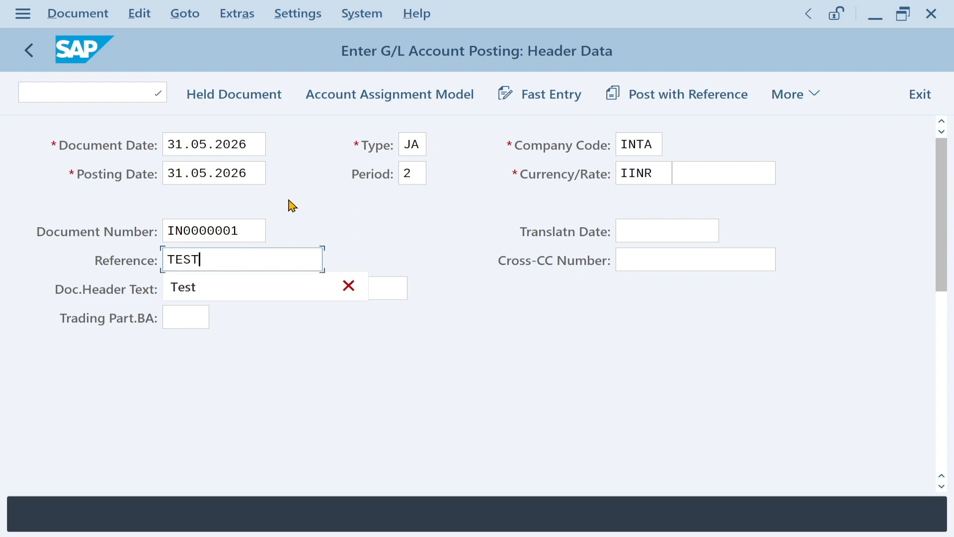
pyautogui.click(224, 294)
pyautogui.write('TEST')
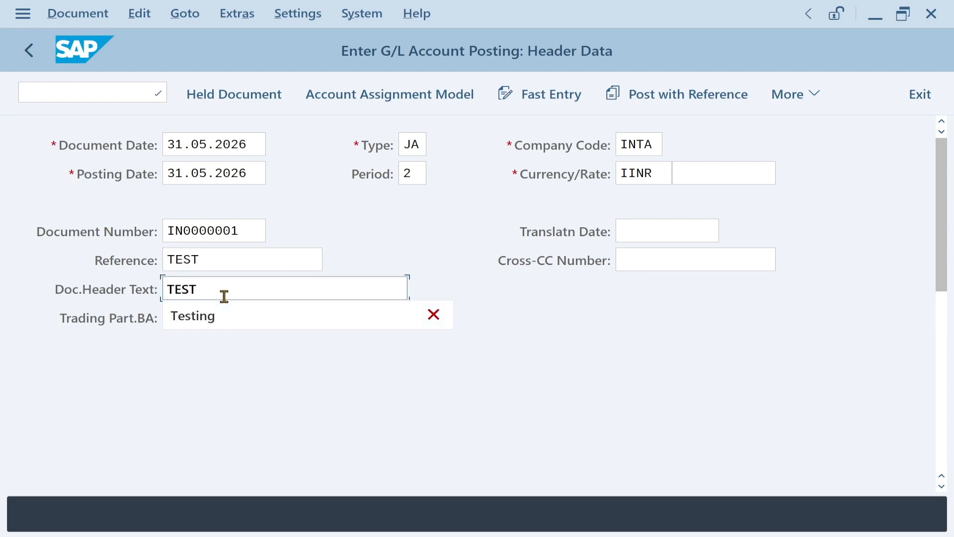
pyautogui.click(304, 206)
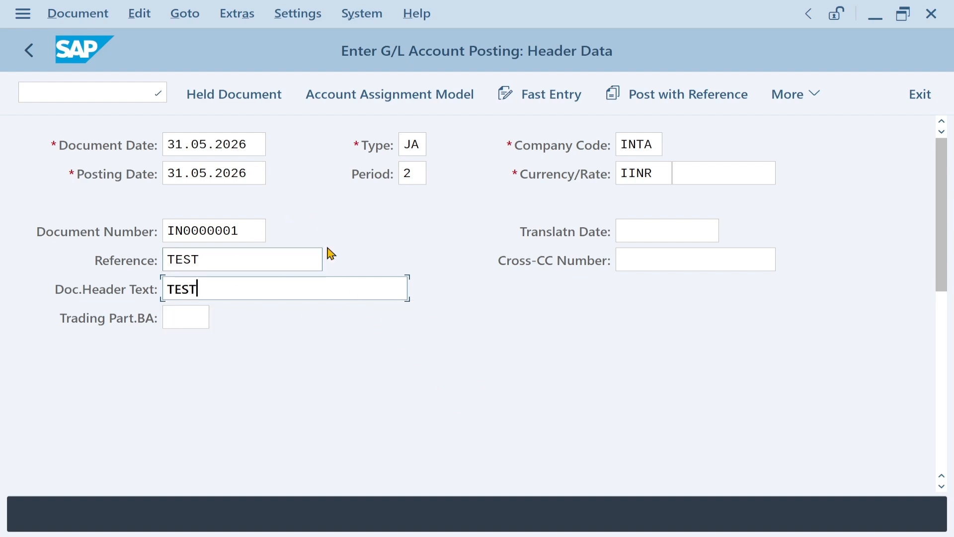
# Correct the currency to INR and submit the posting header data.
pyautogui.click(630, 172)
pyautogui.press('BackSpace')
pyautogui.click(464, 267)
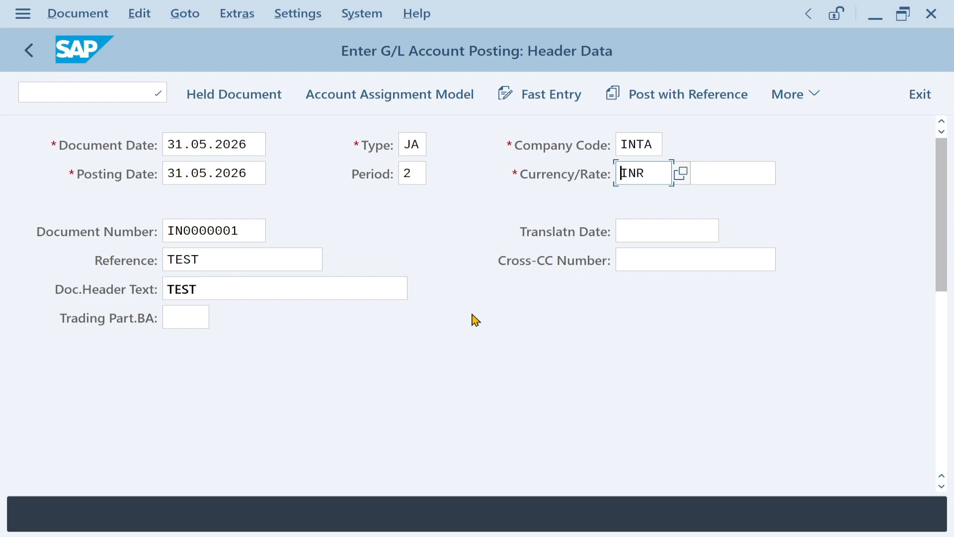
pyautogui.press('Return')
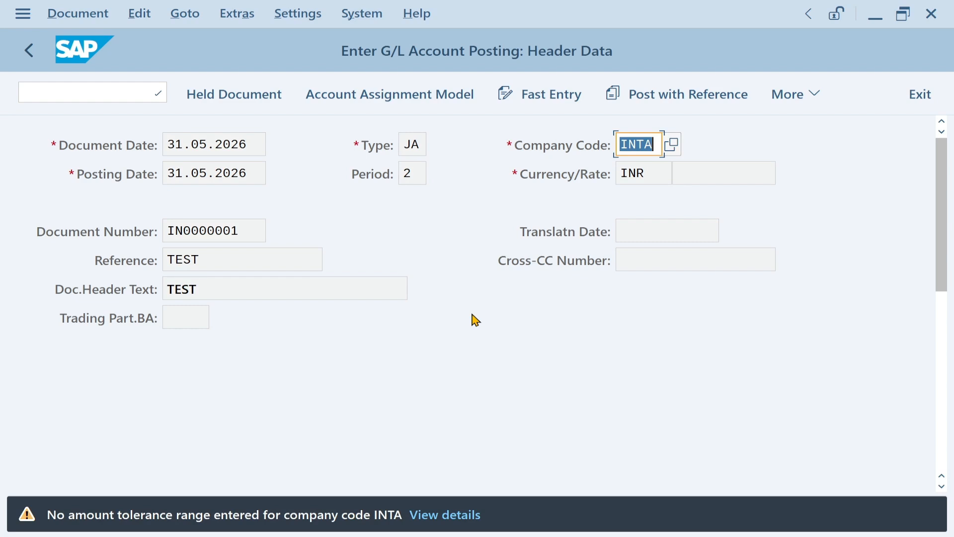
pyautogui.press('Return')
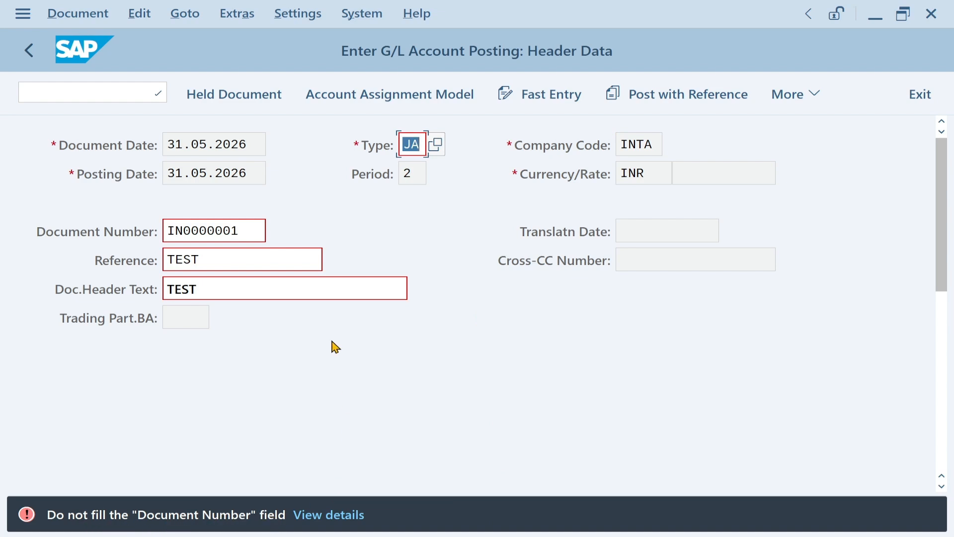
# Clear the document number, resubmit the header data, and exit the posting, discarding its data.
pyautogui.moveTo(256, 226); pyautogui.dragTo(169, 229)
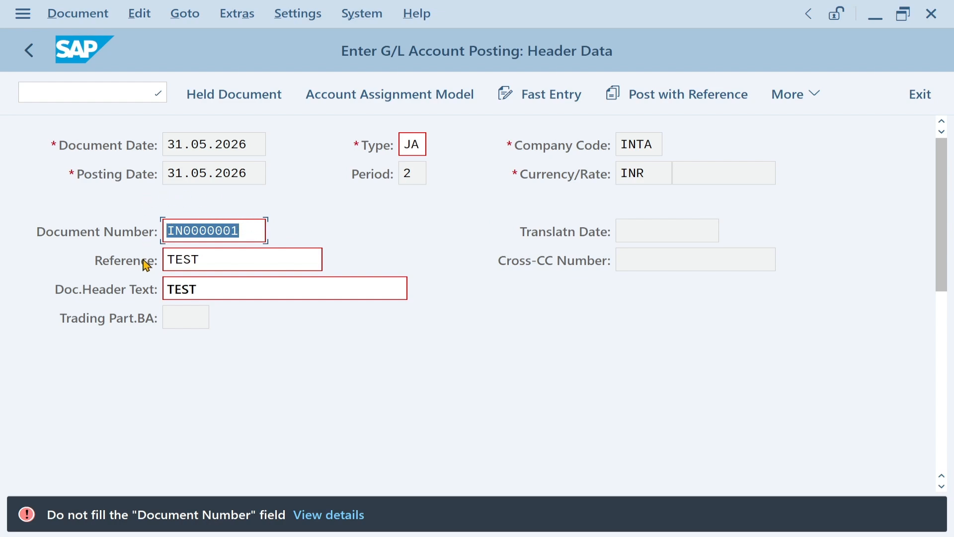
pyautogui.moveTo(416, 149); pyautogui.dragTo(395, 143)
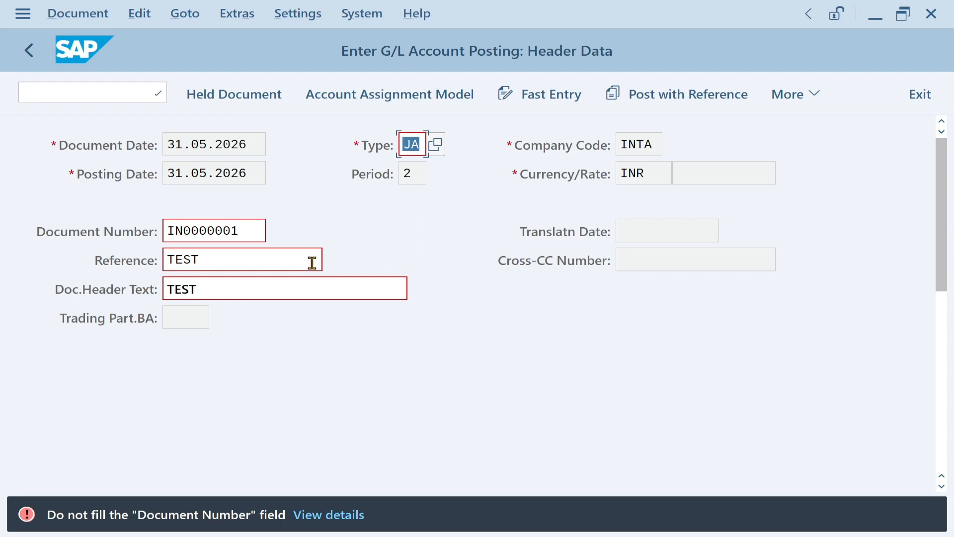
pyautogui.moveTo(246, 230); pyautogui.dragTo(169, 230)
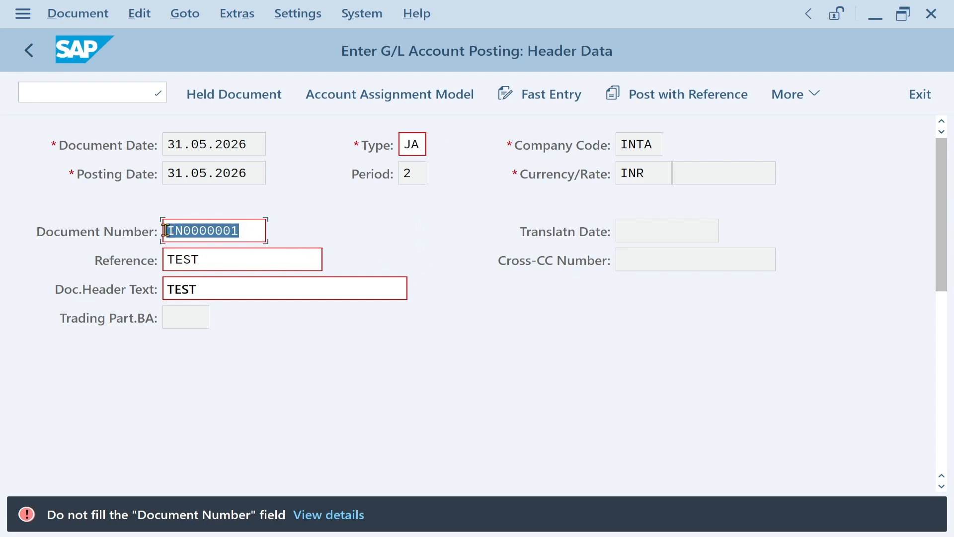
pyautogui.press('BackSpace')
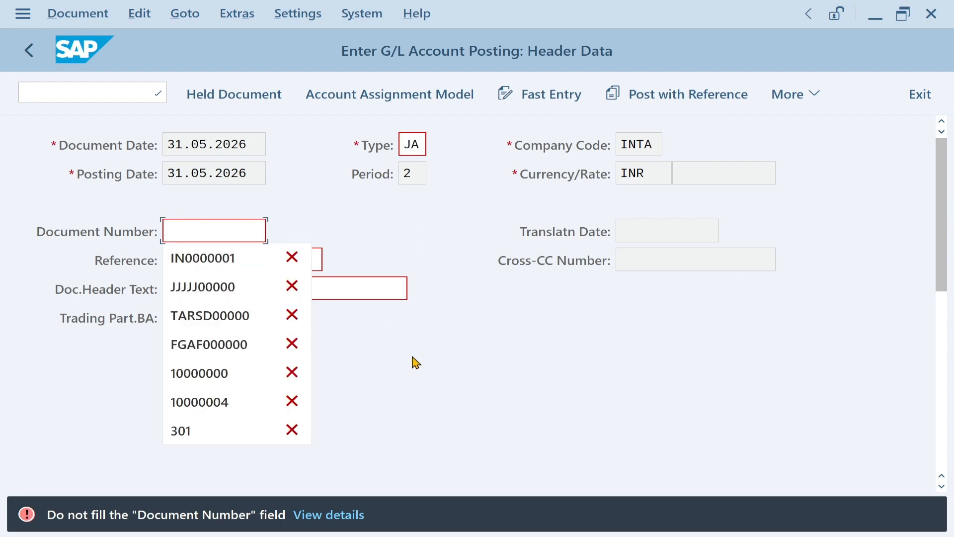
pyautogui.press('Return')
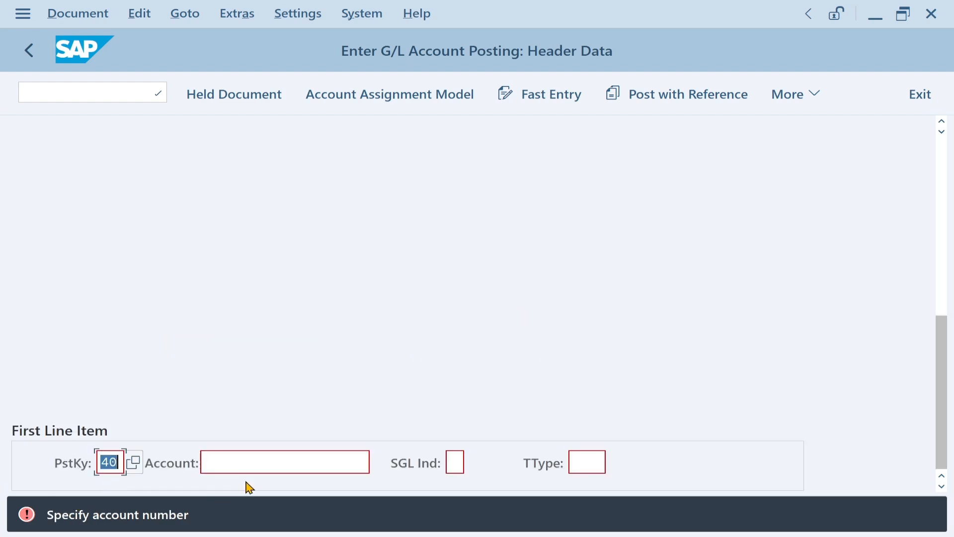
pyautogui.click(30, 50)
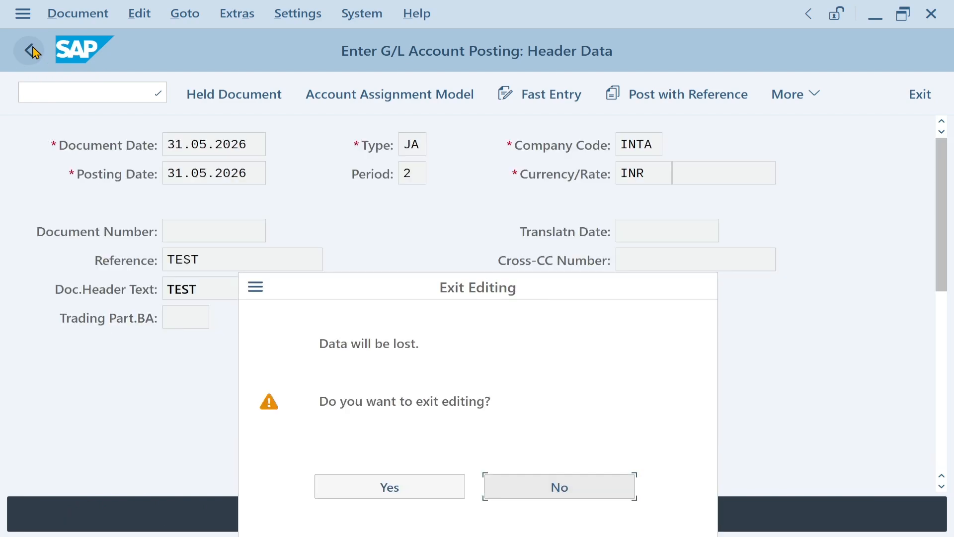
pyautogui.click(388, 487)
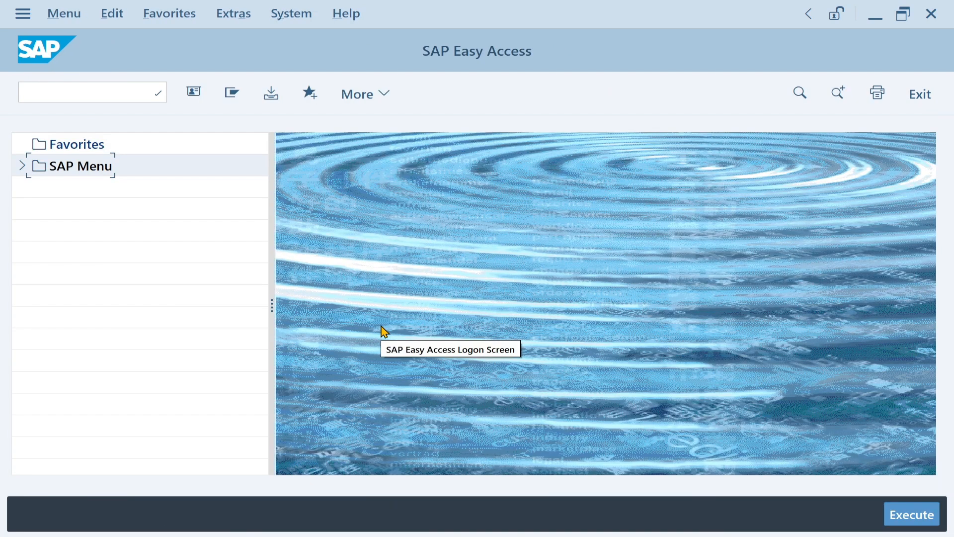
# Return to the details of document type JA and display the number range intervals for company code INTA.
pyautogui.hotkey('alt', 'Tab')
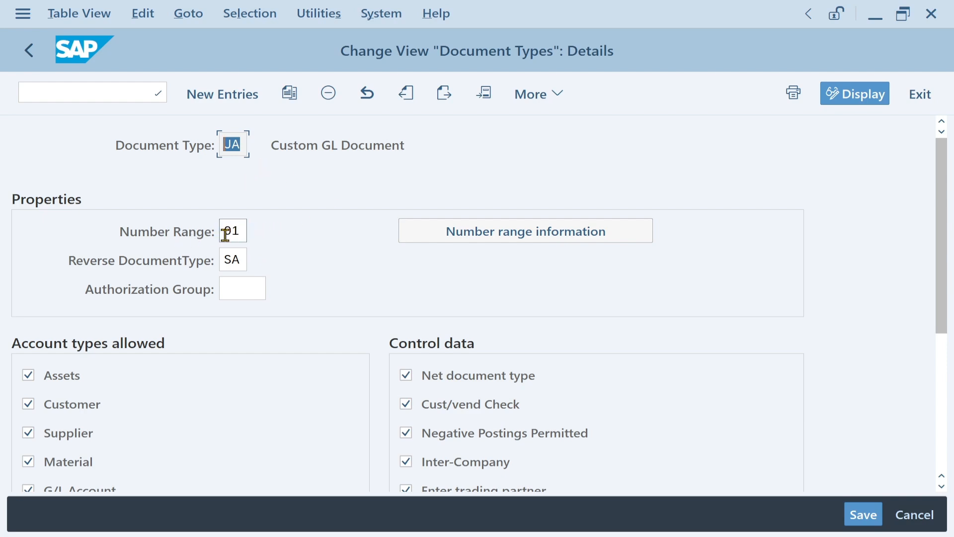
pyautogui.click(499, 237)
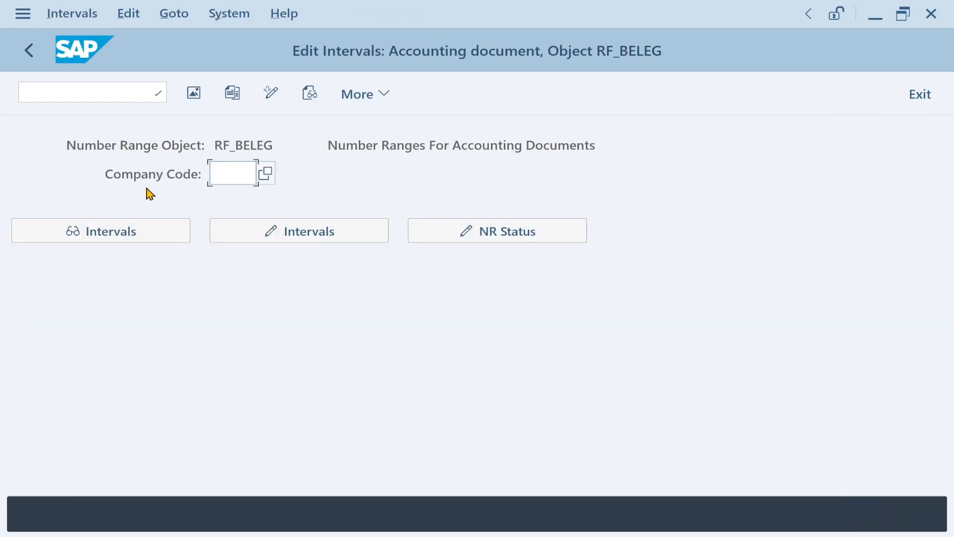
pyautogui.write('I')
pyautogui.click(242, 201)
pyautogui.click(181, 240)
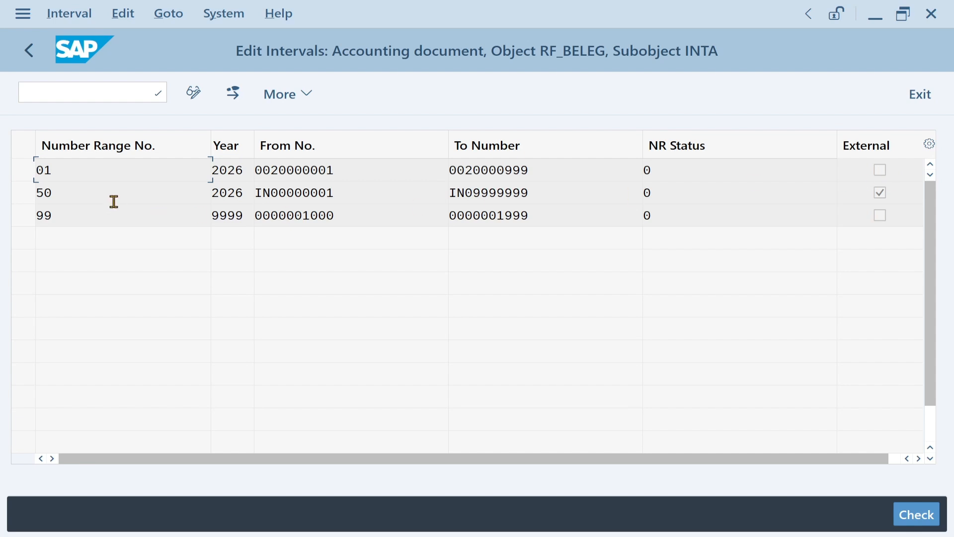
# Return to the details of document type JA, set its number range to 50, and save it under the proposed customizing request.
pyautogui.moveTo(60, 198); pyautogui.dragTo(22, 198)
pyautogui.click(30, 50)
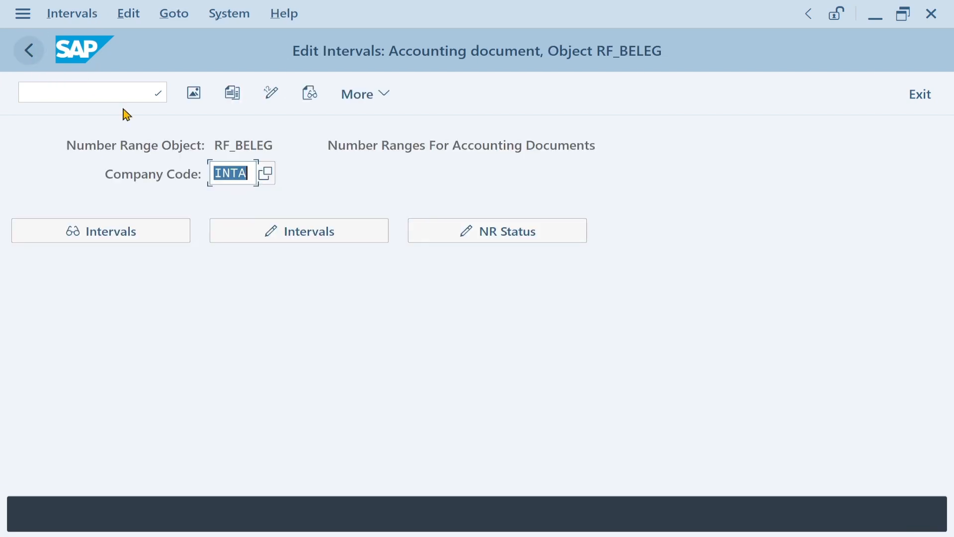
pyautogui.click(30, 49)
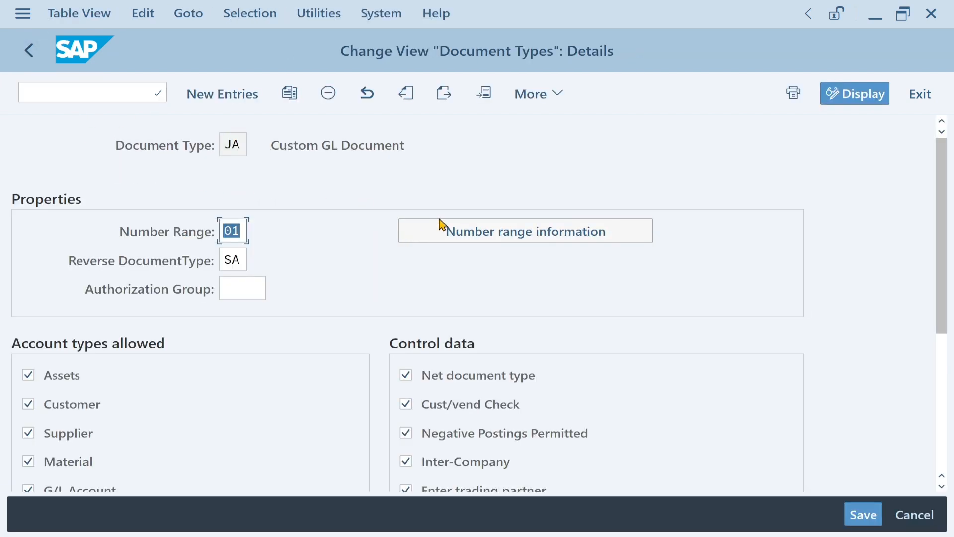
pyautogui.press('BackSpace')
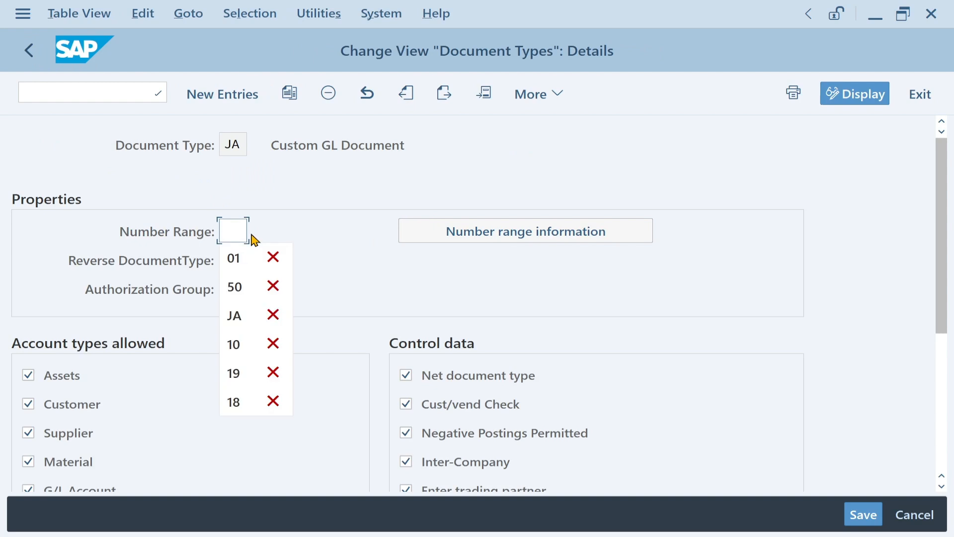
pyautogui.click(345, 275)
pyautogui.write('50')
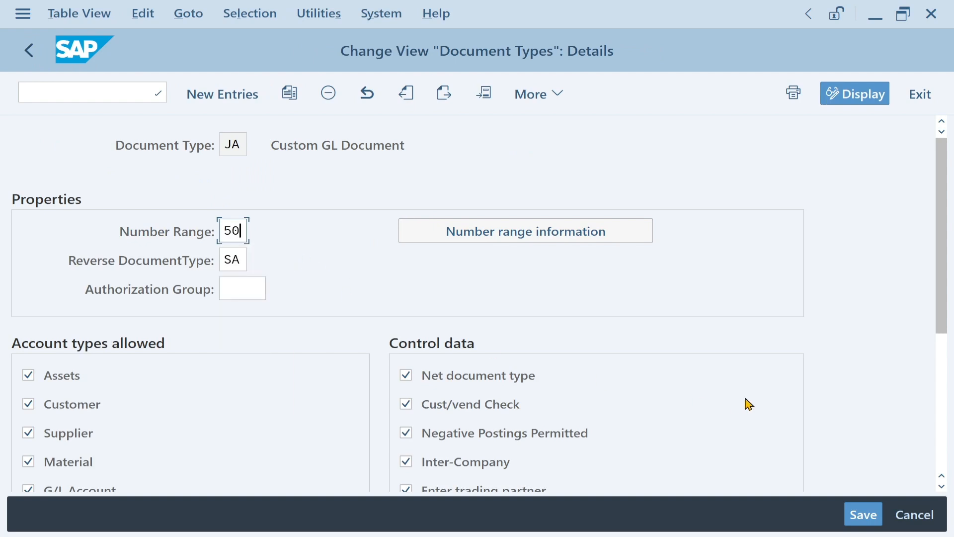
pyautogui.click(863, 514)
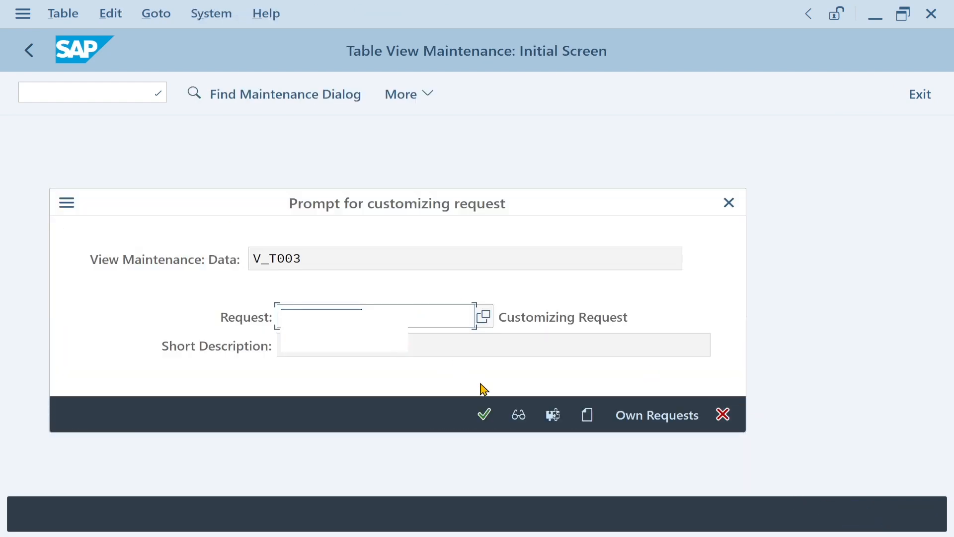
pyautogui.click(485, 414)
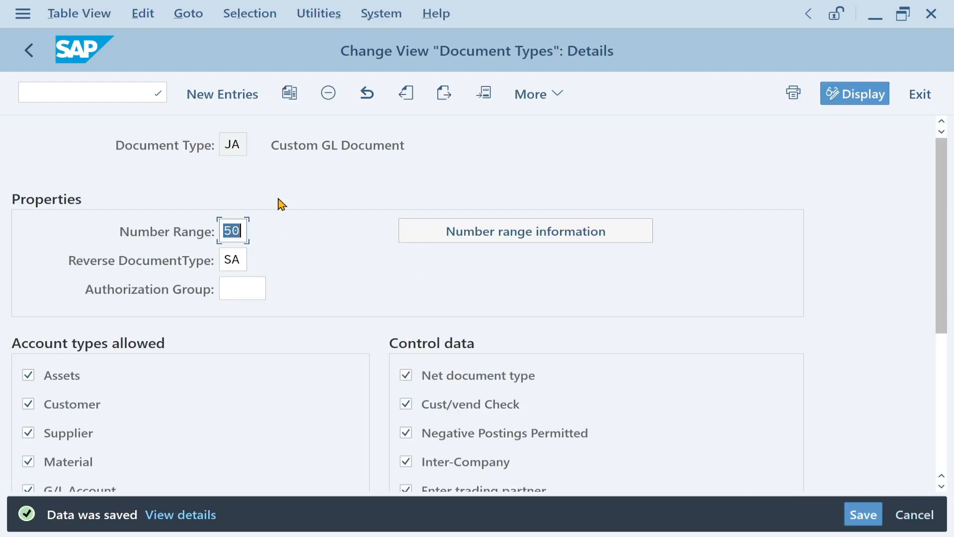
# Open transaction F-02 in a new session and set the document date to 31.05.2026 and the document type to JA.
pyautogui.click(103, 92)
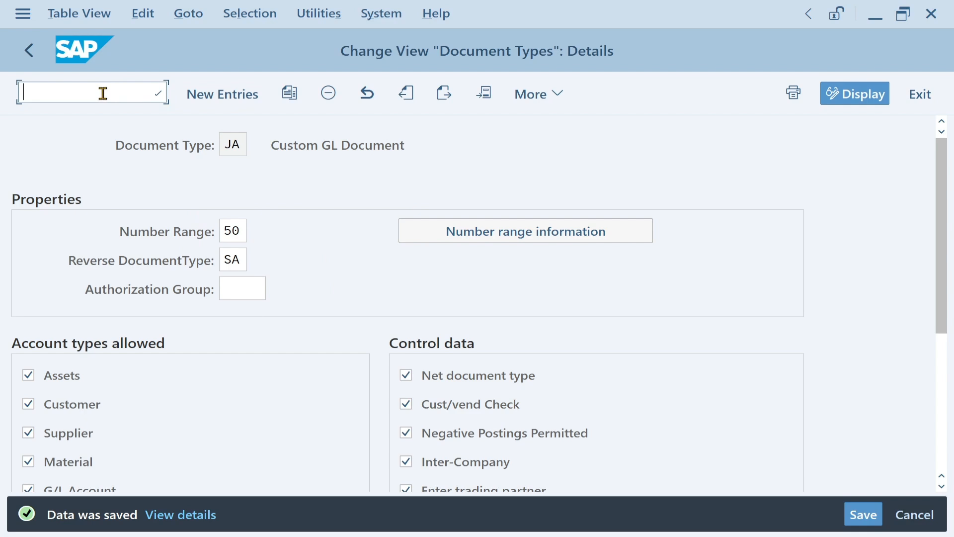
pyautogui.write('/OF-02')
pyautogui.press('Return')
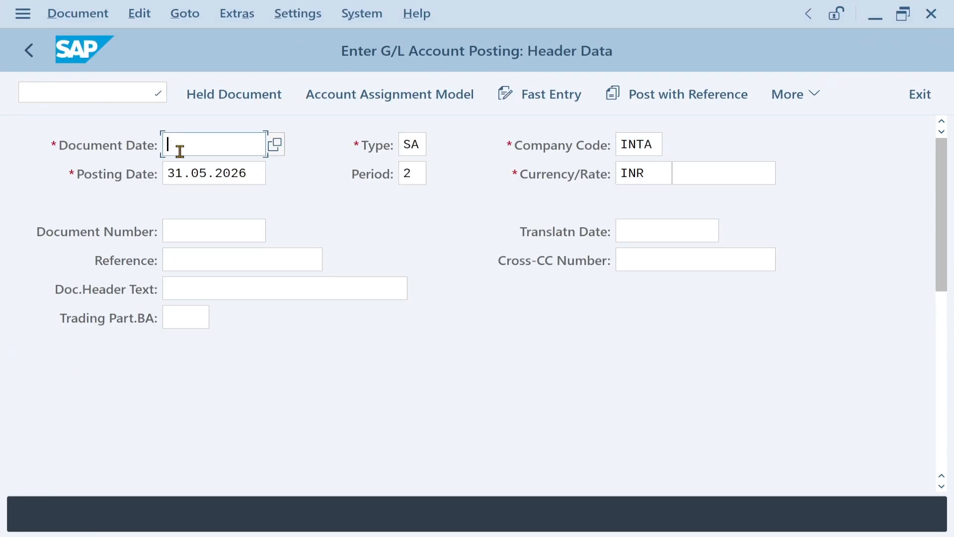
pyautogui.click(198, 170)
pyautogui.moveTo(424, 142); pyautogui.dragTo(410, 147)
pyautogui.write('A')
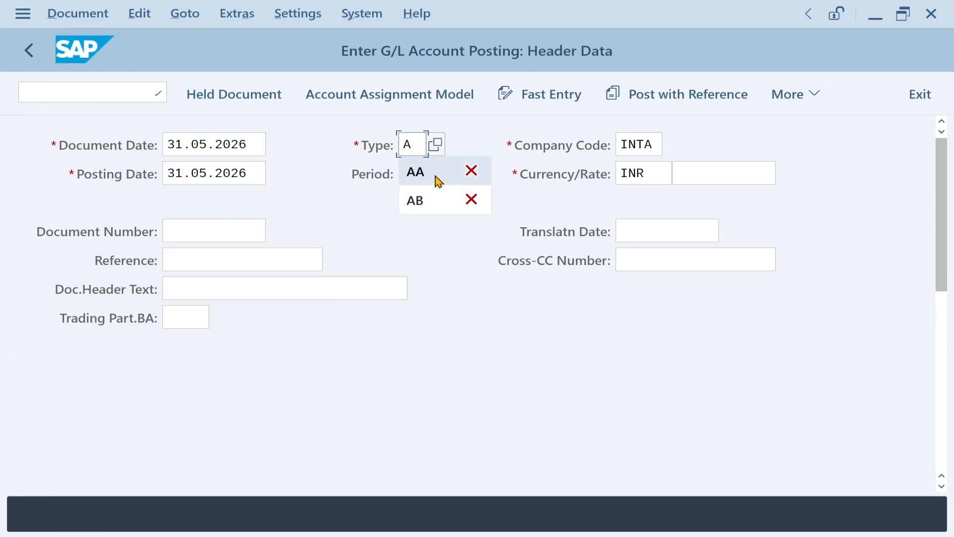
pyautogui.press('BackSpace')
pyautogui.click(414, 170)
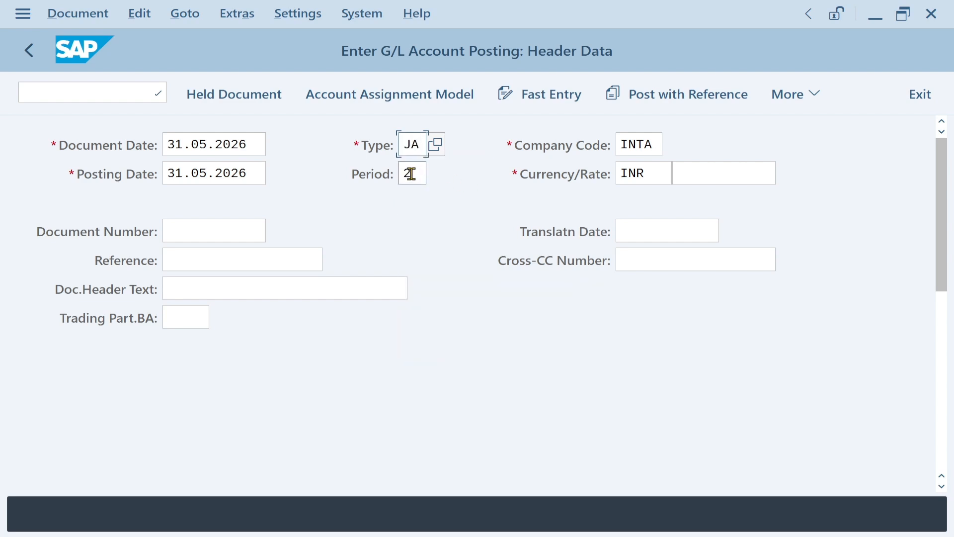
# Fill in document number IN0000001, reference Test and document header text TEST in the posting header.
pyautogui.click(207, 225)
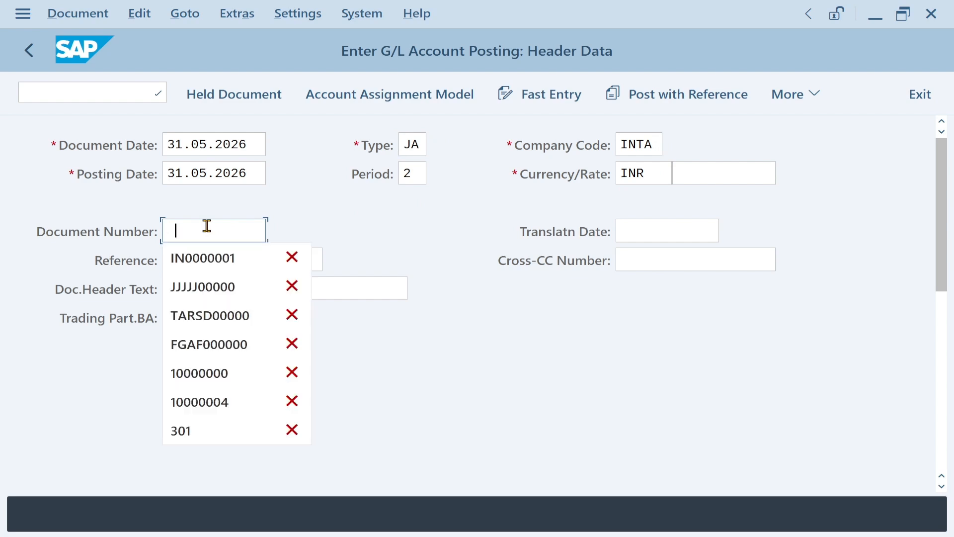
pyautogui.click(212, 264)
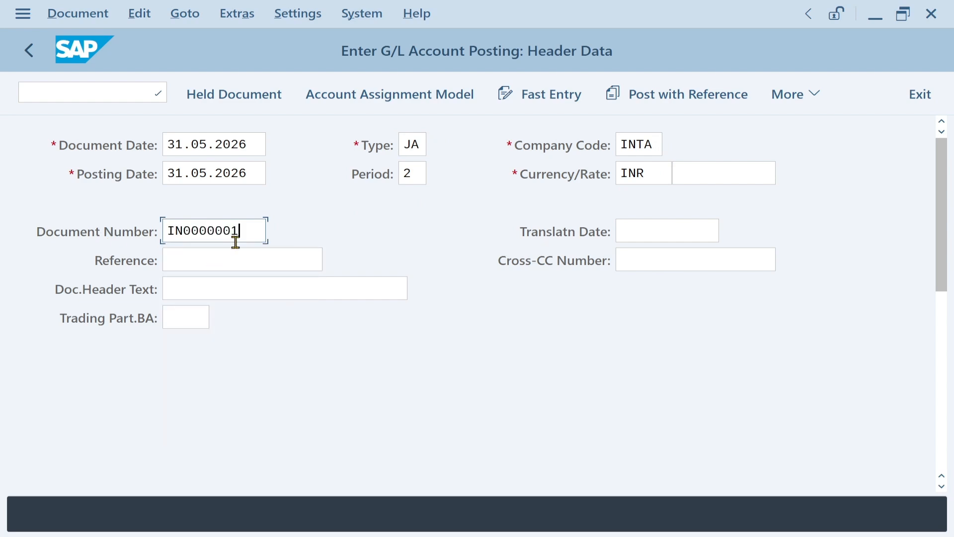
pyautogui.click(188, 260)
pyautogui.click(196, 282)
pyautogui.click(196, 284)
pyautogui.click(195, 311)
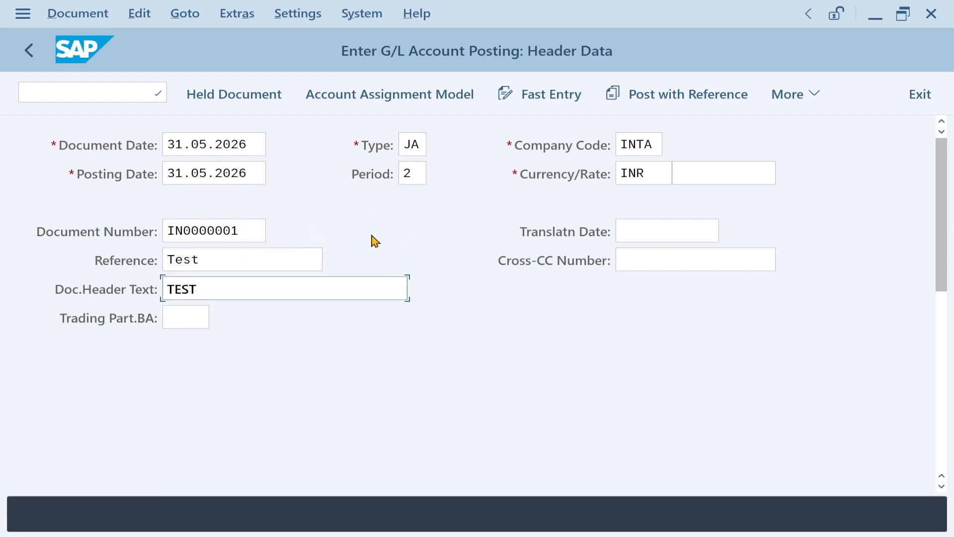
# Submit the posting header data for document type JA, accepting the tolerance warning for company code INTA.
pyautogui.moveTo(424, 146); pyautogui.dragTo(385, 152)
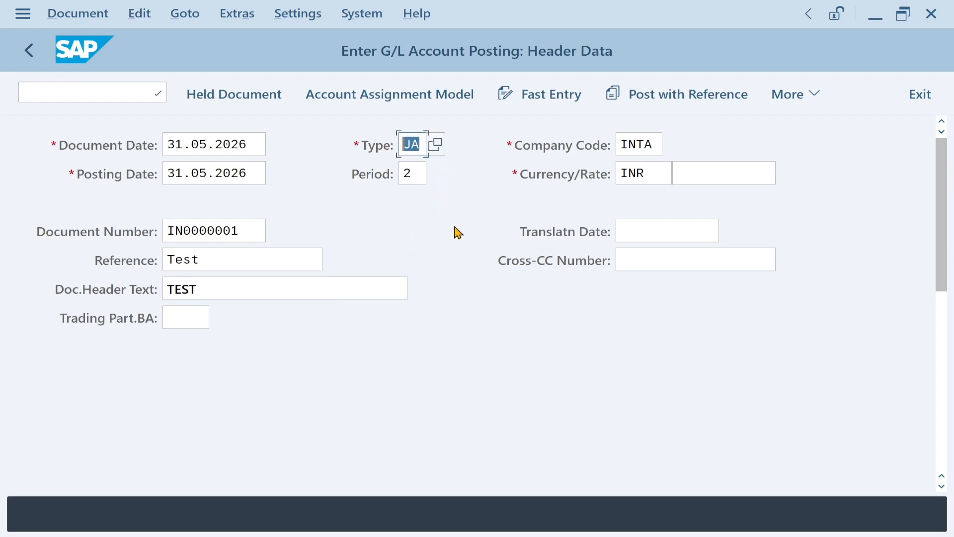
pyautogui.moveTo(242, 233); pyautogui.dragTo(98, 231)
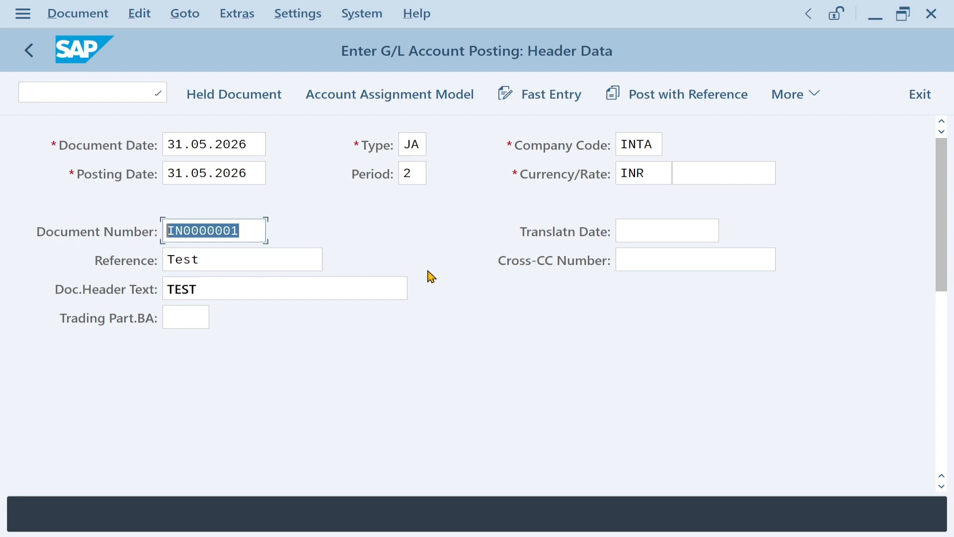
pyautogui.press('Return')
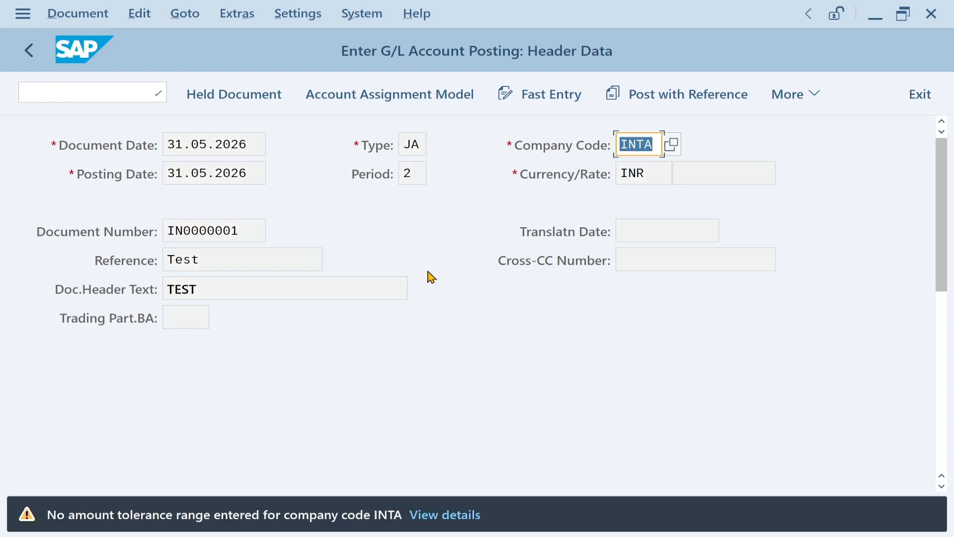
pyautogui.press('Return')
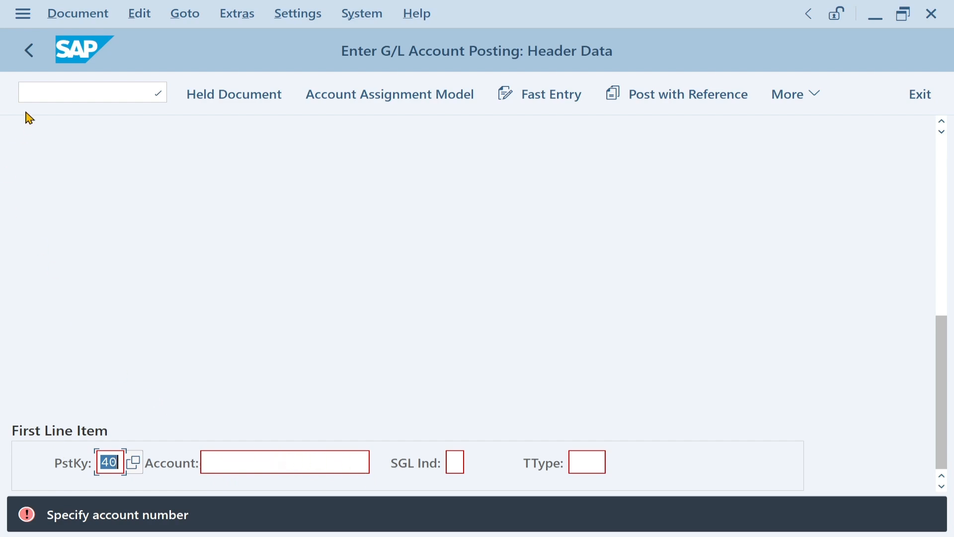
# Exit the G/L account posting and discard its data.
pyautogui.click(28, 50)
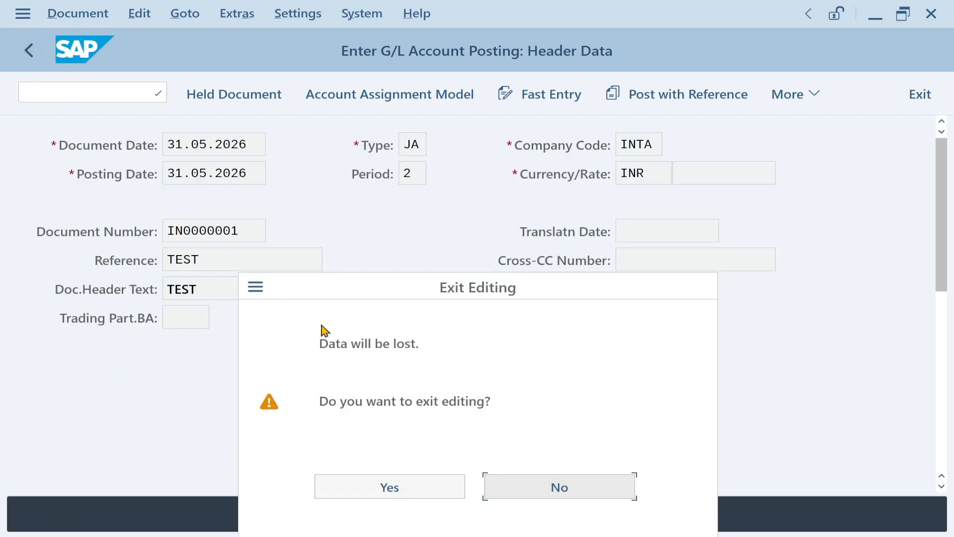
pyautogui.click(551, 484)
pyautogui.click(29, 51)
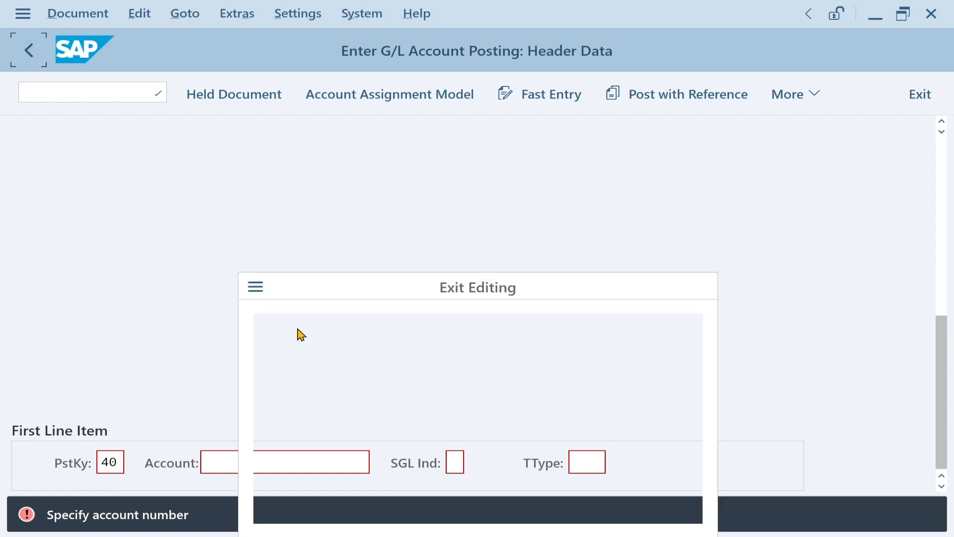
pyautogui.click(391, 487)
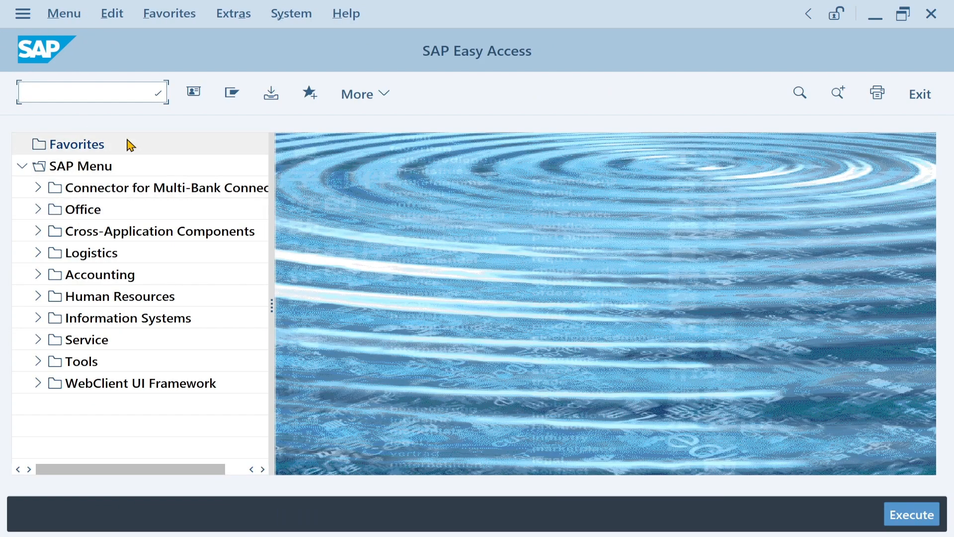
# Start transaction F-02 again and set the document date to 31.05.2026.
pyautogui.write('F-02')
pyautogui.press('Return')
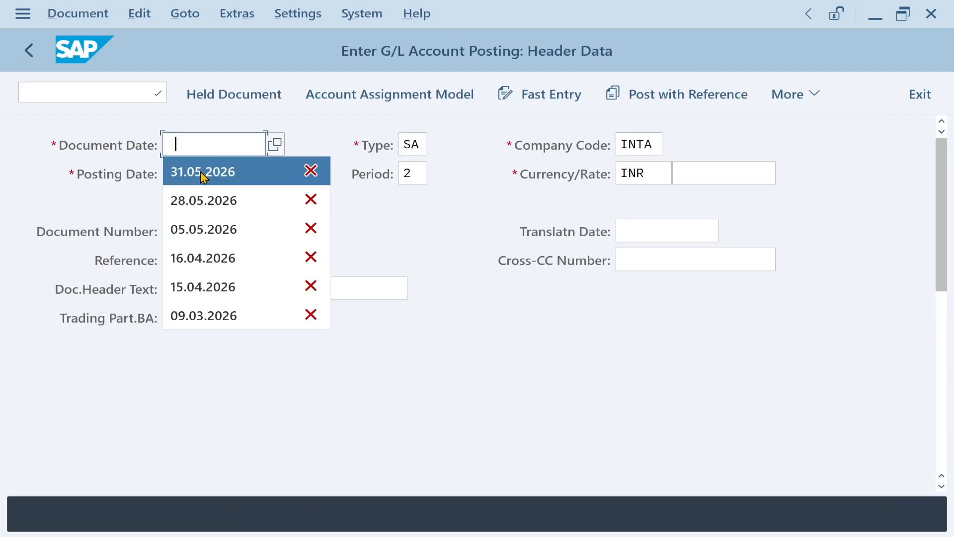
pyautogui.click(202, 171)
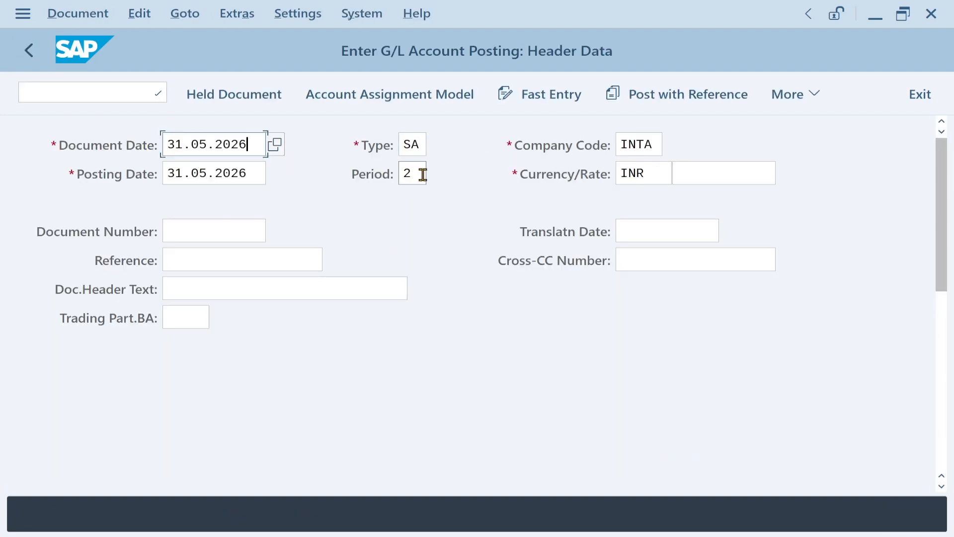
# Fill in the posting header with document number IN0000000, reference Test and document header text TEST.
pyautogui.click(221, 232)
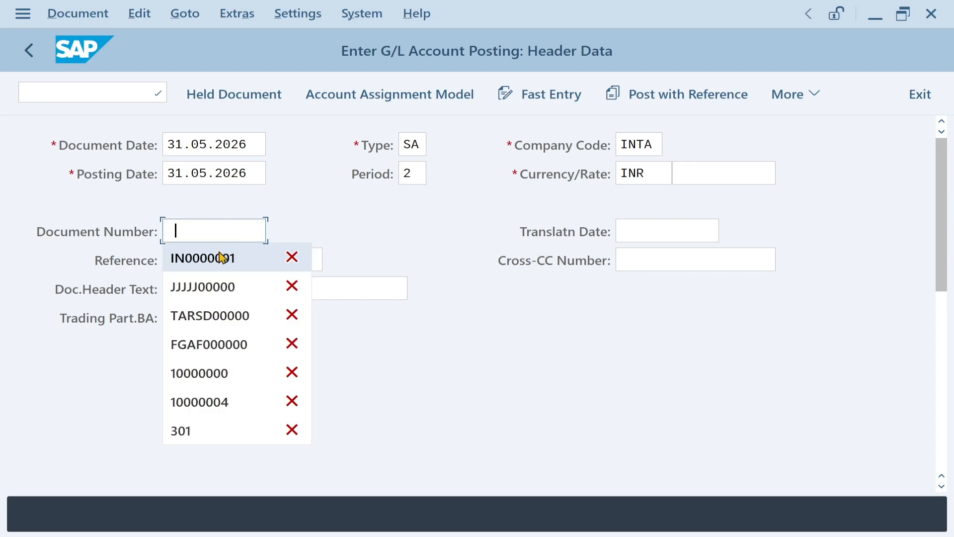
pyautogui.click(220, 257)
pyautogui.click(218, 259)
pyautogui.click(214, 280)
pyautogui.click(211, 287)
pyautogui.click(207, 312)
pyautogui.click(244, 231)
pyautogui.press('BackSpace')
pyautogui.write('0000000')
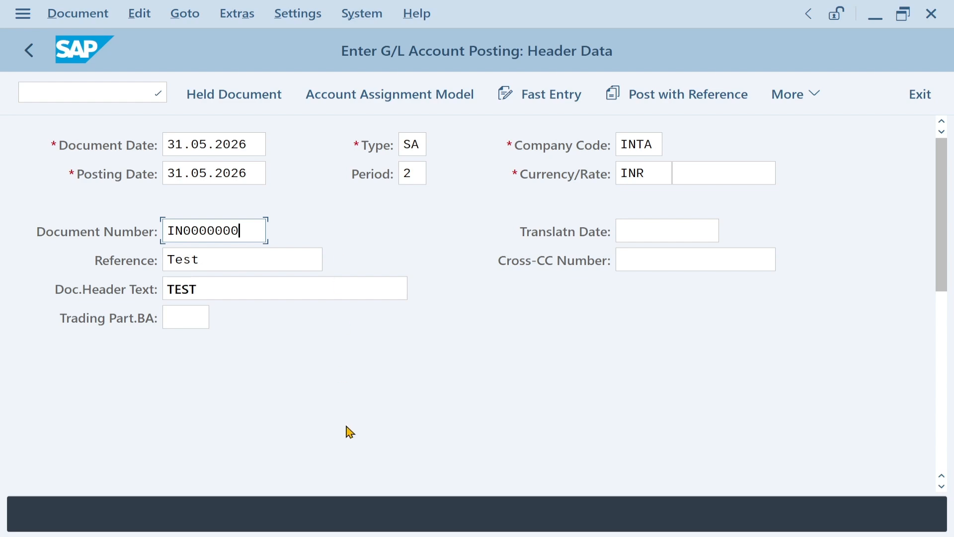
# Submit the header data past the tolerance warning, correct the document type to JA, and resubmit.
pyautogui.press('Return')
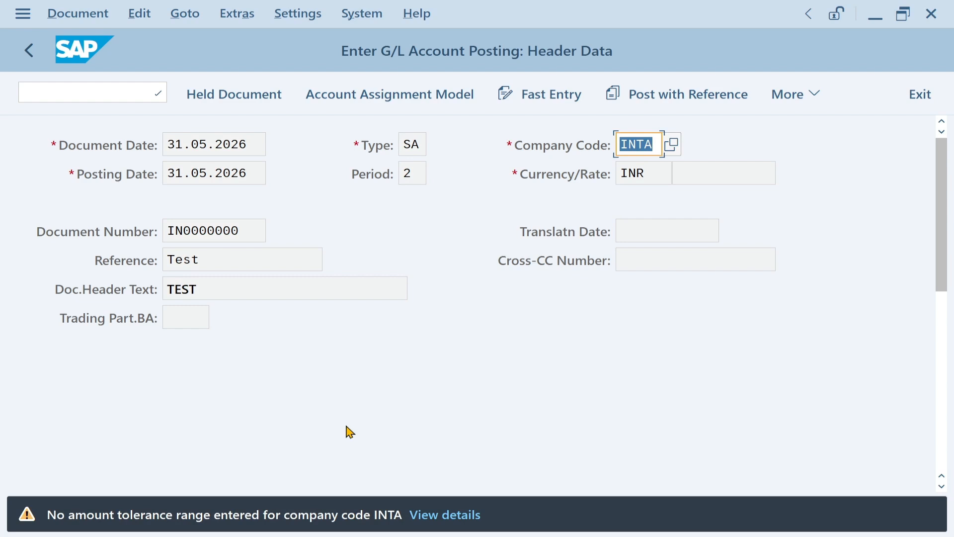
pyautogui.press('Return')
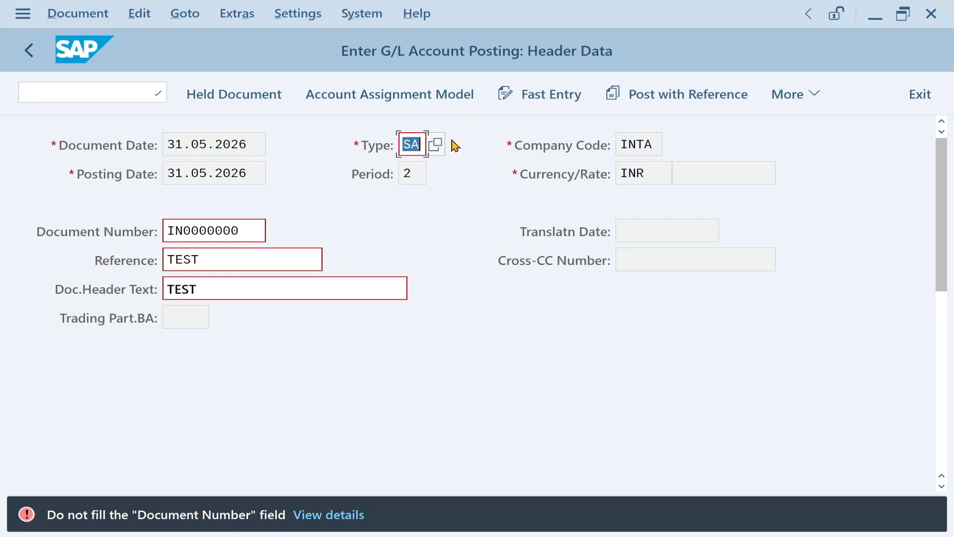
pyautogui.press('BackSpace')
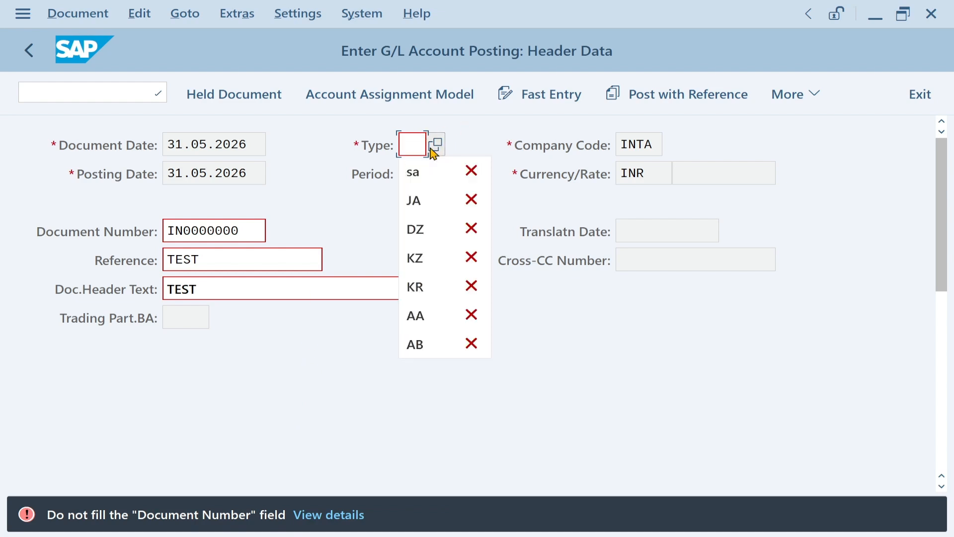
pyautogui.write('JA')
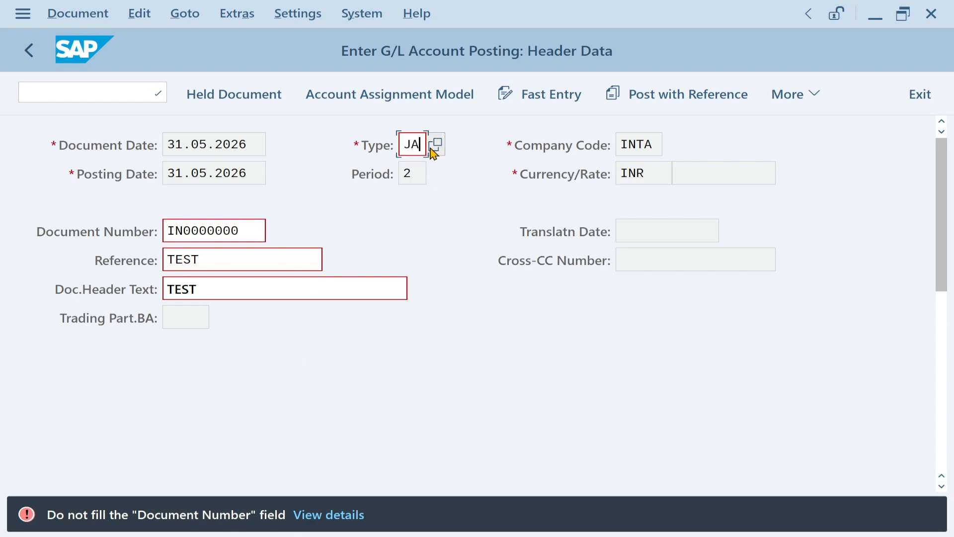
pyautogui.press('Return')
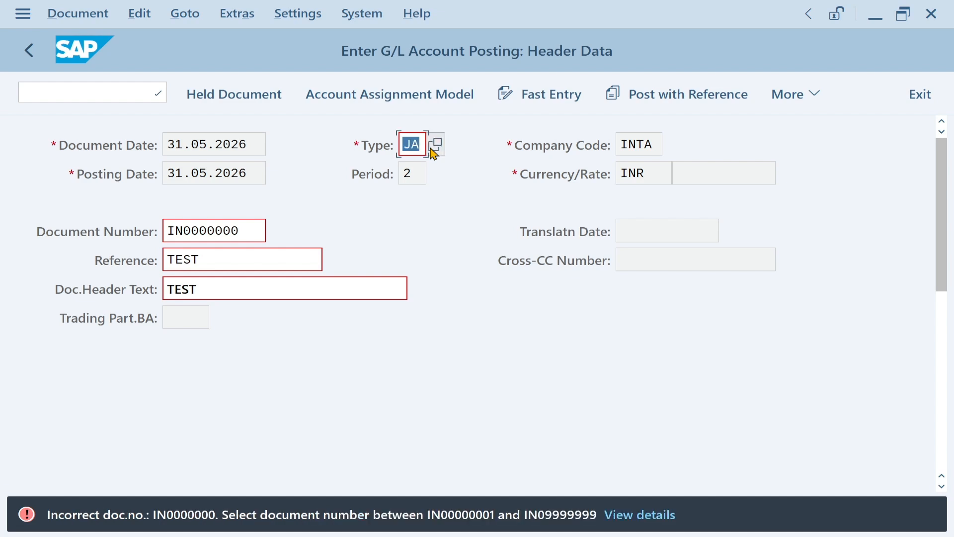